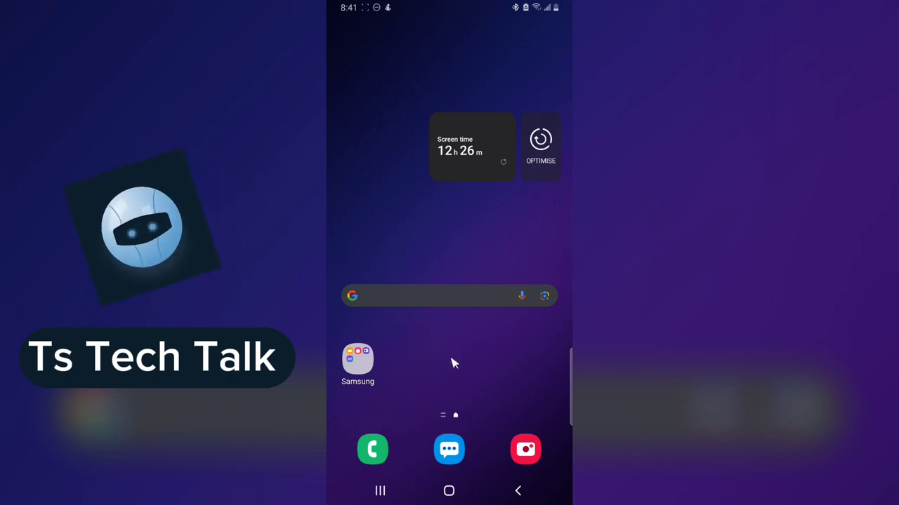
- Open the Gallery's Downloads album and compare the first two floral clay-style lettering images at full size
drag(452, 363, 335, 175)
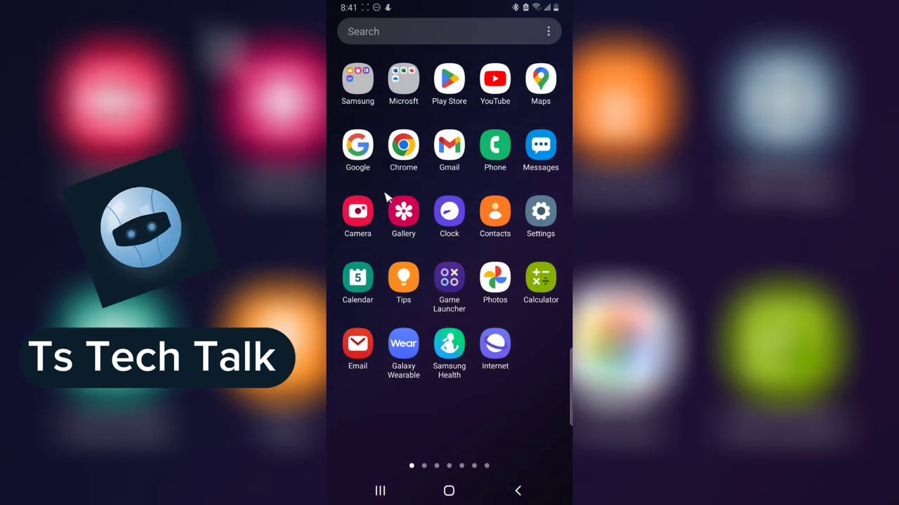
click(405, 214)
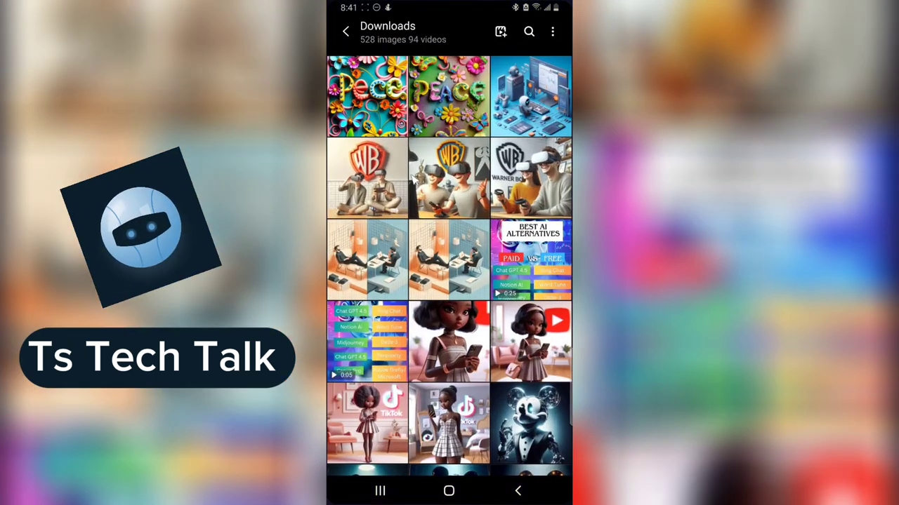
click(385, 111)
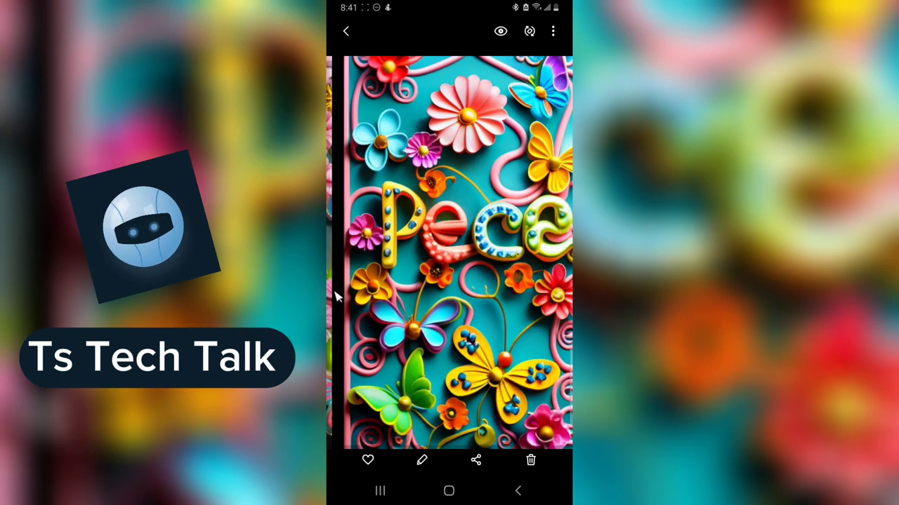
drag(558, 257, 435, 238)
drag(555, 226, 449, 232)
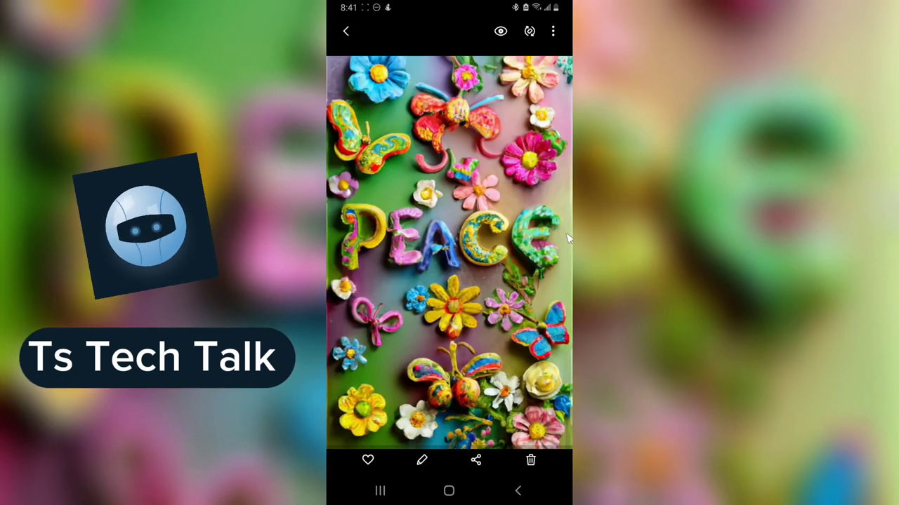
drag(435, 299, 559, 257)
drag(393, 246, 555, 239)
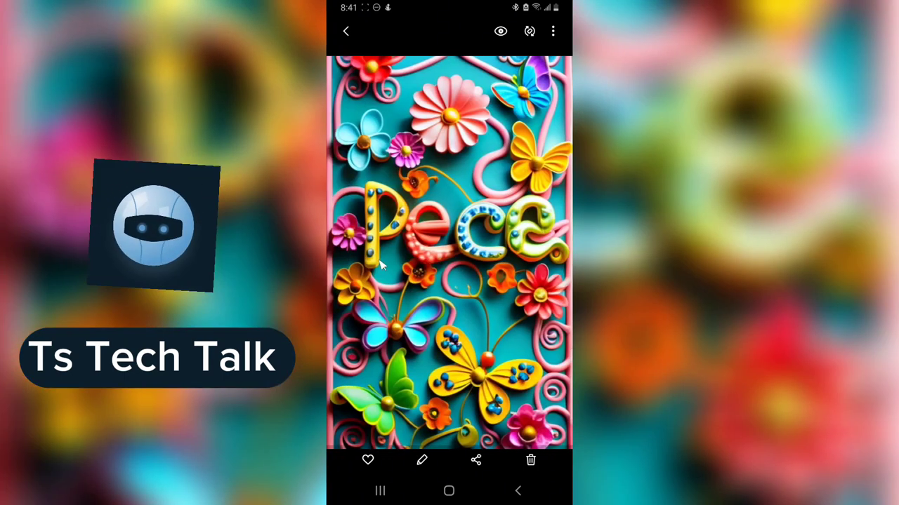
drag(393, 211, 400, 175)
drag(554, 239, 455, 243)
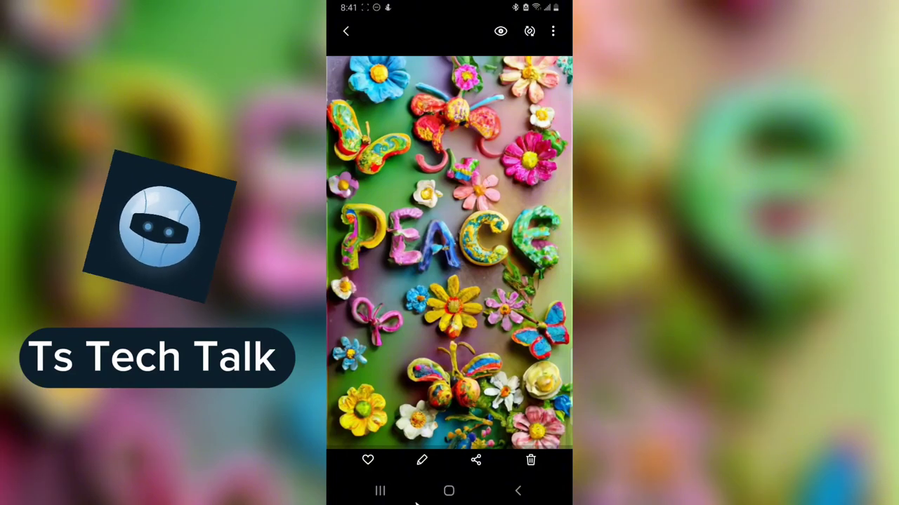
- Leave the Gallery and switch to the Brave browser
click(448, 492)
drag(439, 346, 411, 54)
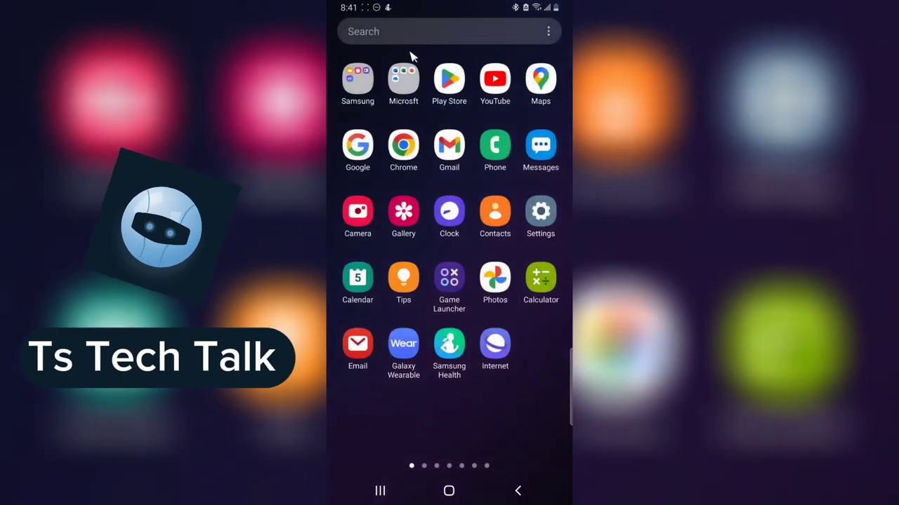
drag(542, 214, 558, 175)
drag(393, 182, 351, 193)
click(499, 279)
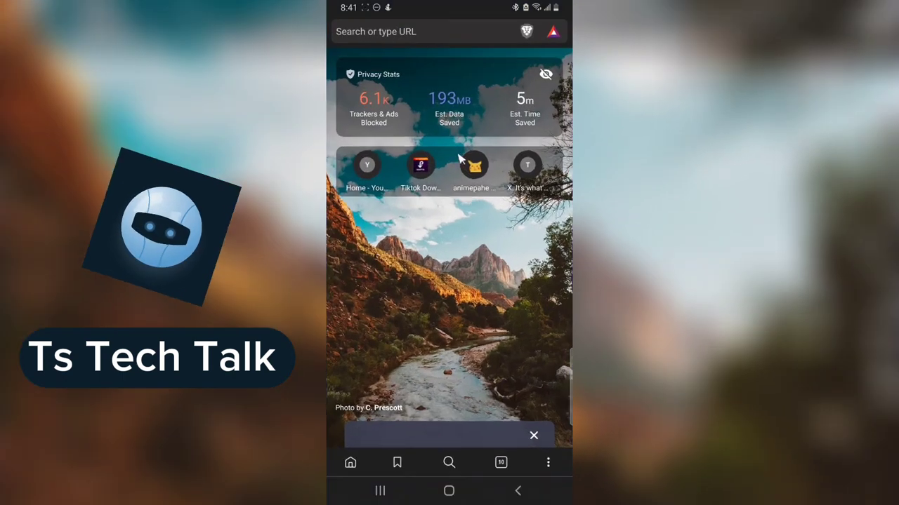
- Search the web for "ideogram" and open the ideogram.ai site from the results
click(404, 32)
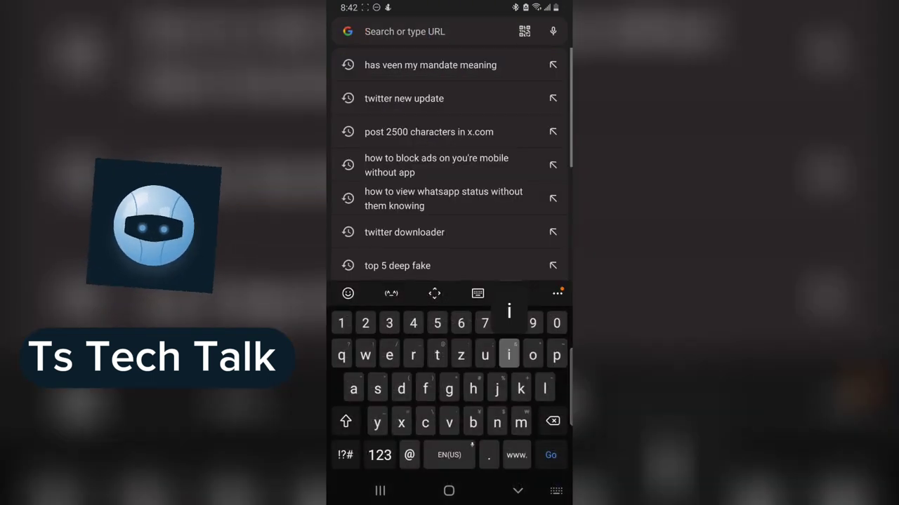
text(ideo)
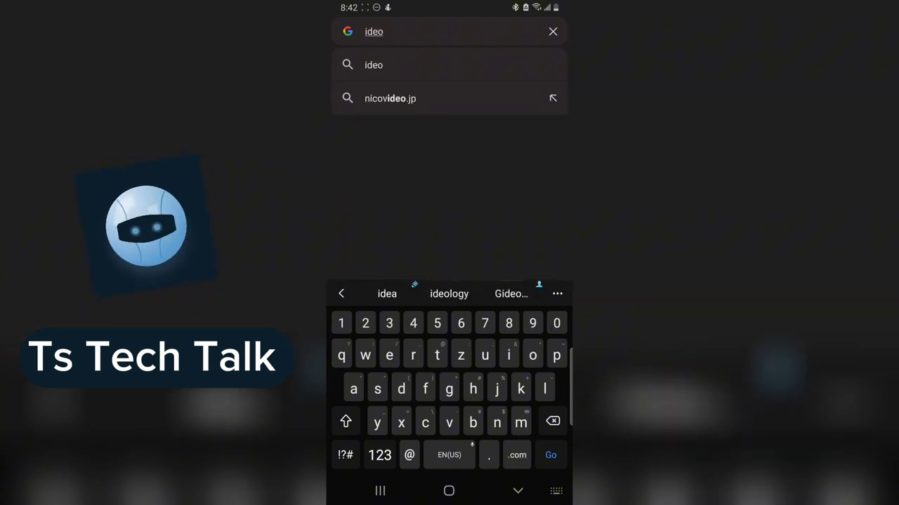
text(gram)
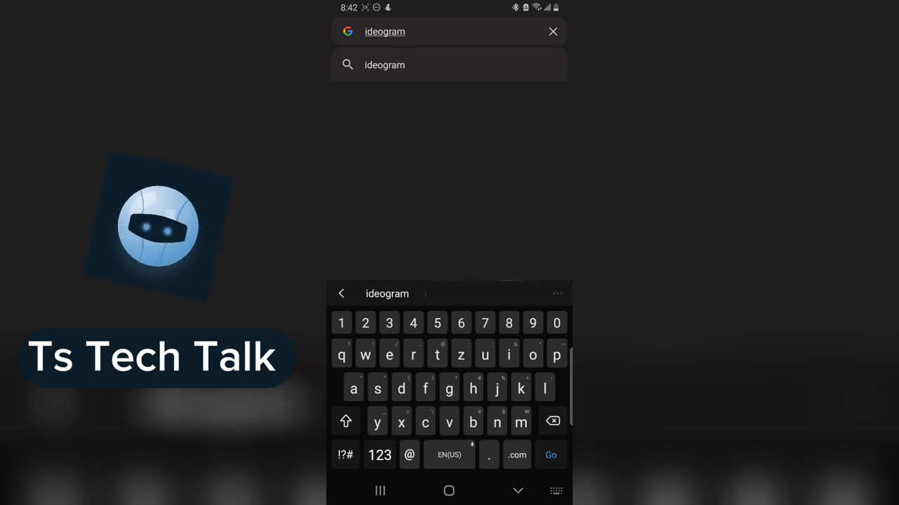
key(Return)
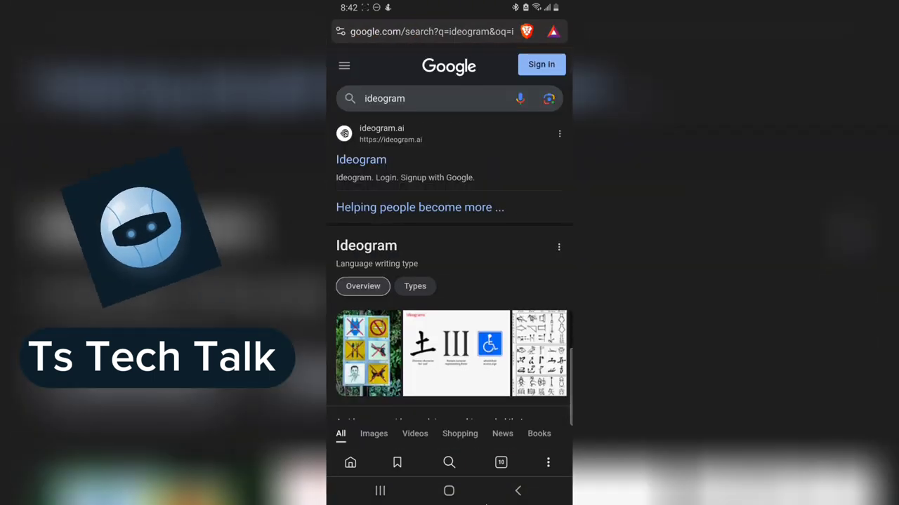
click(368, 163)
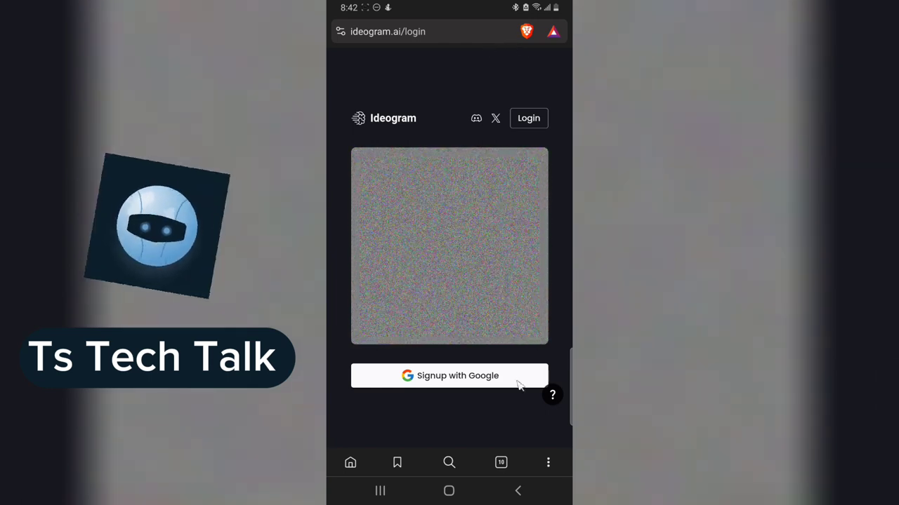
mouse_move(543, 358)
mouse_down()
mouse_move(327, 363)
mouse_move(402, 439)
mouse_move(561, 415)
mouse_move(562, 341)
mouse_move(520, 313)
mouse_move(511, 337)
mouse_up()
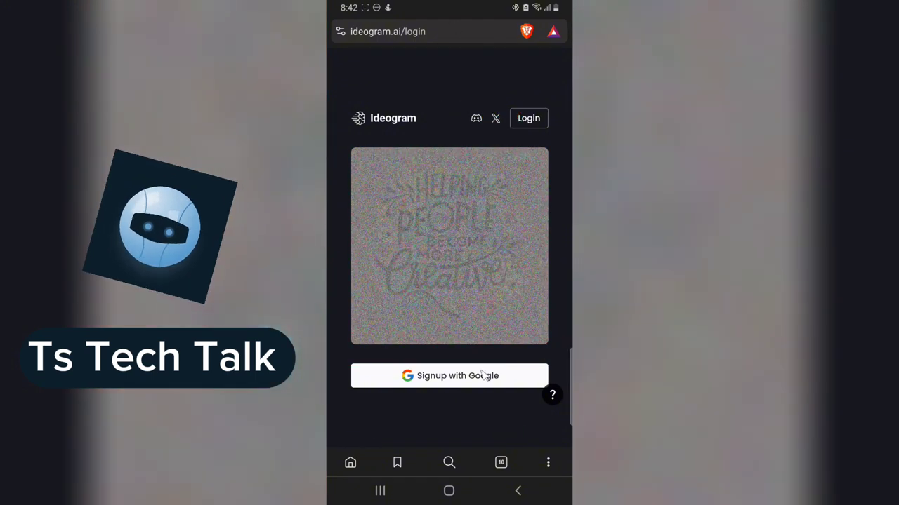
- Leave the login page and switch to Chrome to use Ideogram there
click(448, 491)
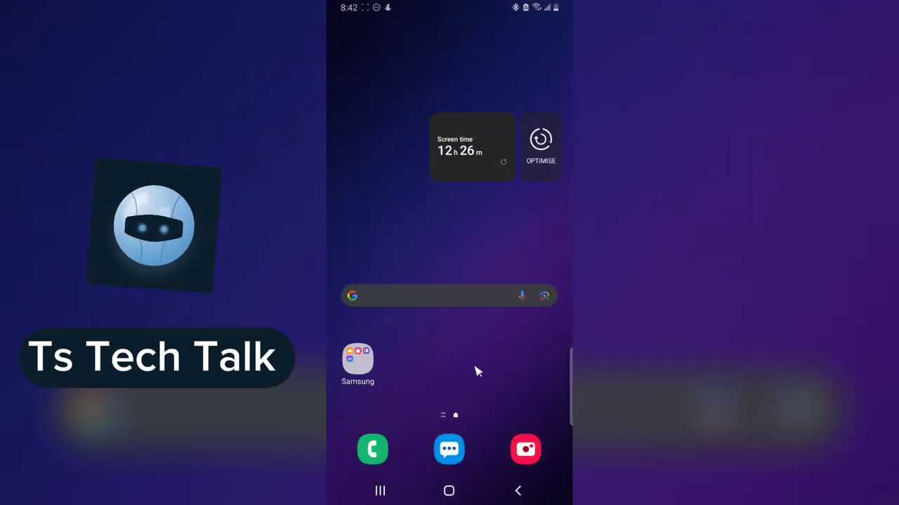
drag(475, 371, 422, 139)
mouse_move(541, 207)
mouse_down()
mouse_move(394, 211)
mouse_move(548, 223)
mouse_up()
drag(335, 225, 505, 225)
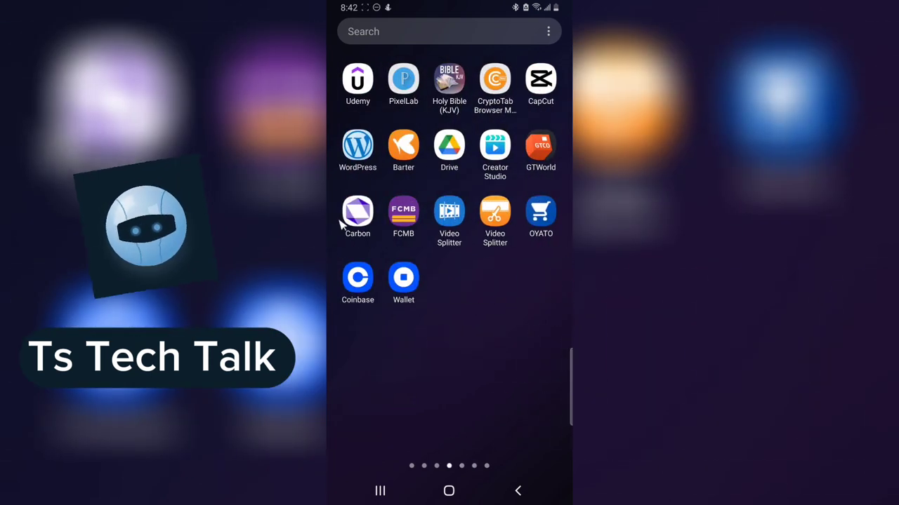
drag(365, 211, 519, 210)
drag(391, 201, 534, 210)
drag(327, 218, 505, 214)
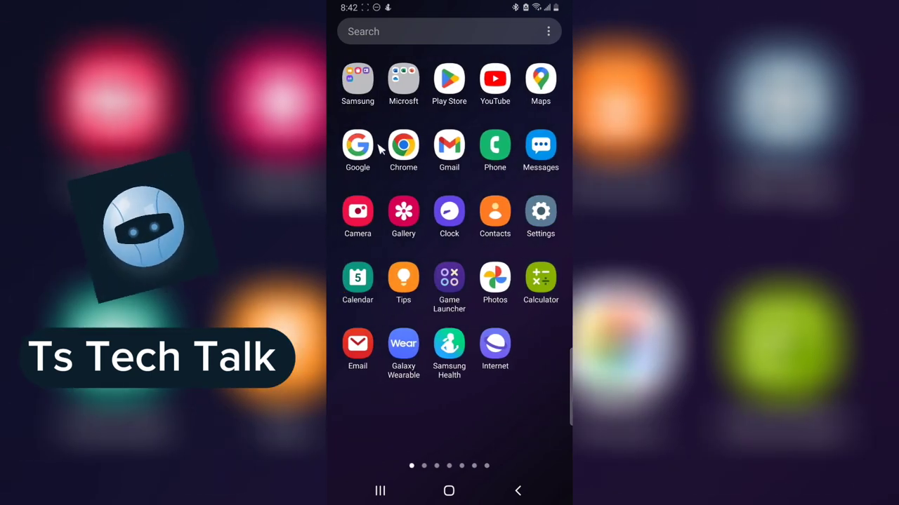
click(402, 146)
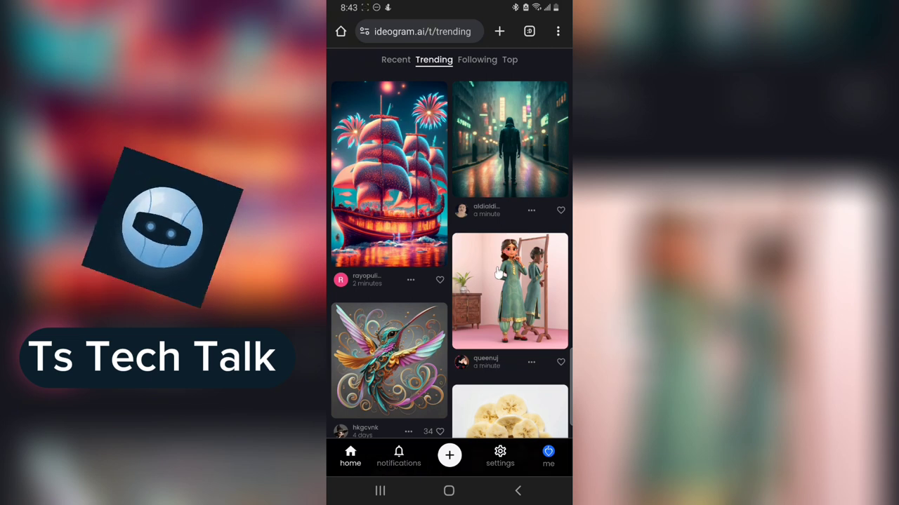
- Browse the community images in Ideogram's Trending feed
scroll(499, 272, down, 10)
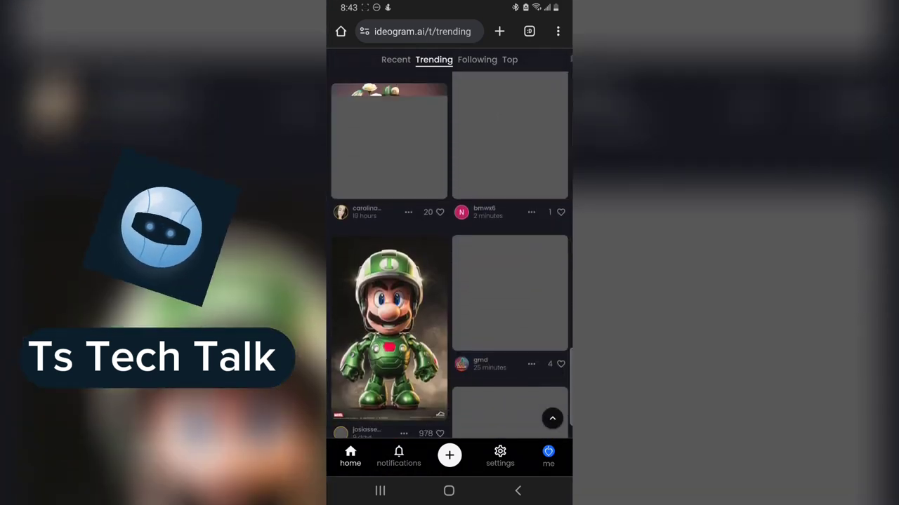
scroll(449, 252, down, 5)
scroll(450, 252, up, 4)
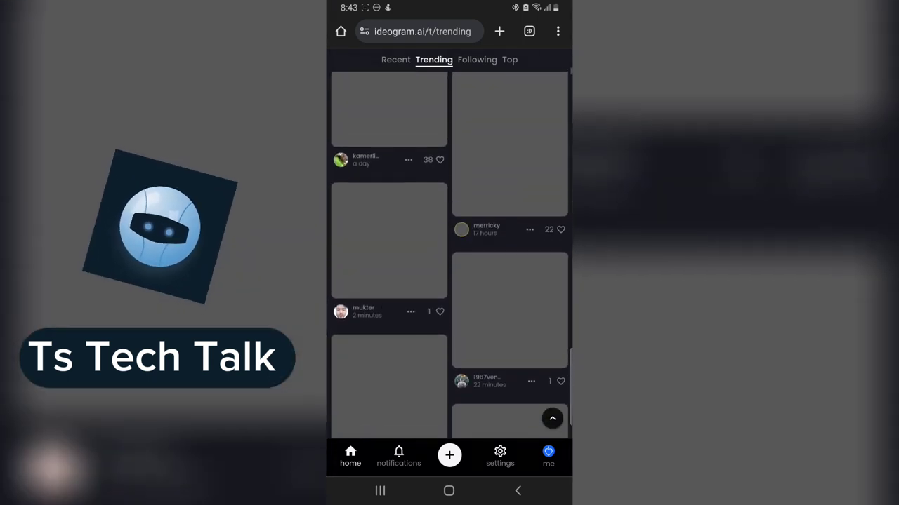
scroll(449, 252, up, 5)
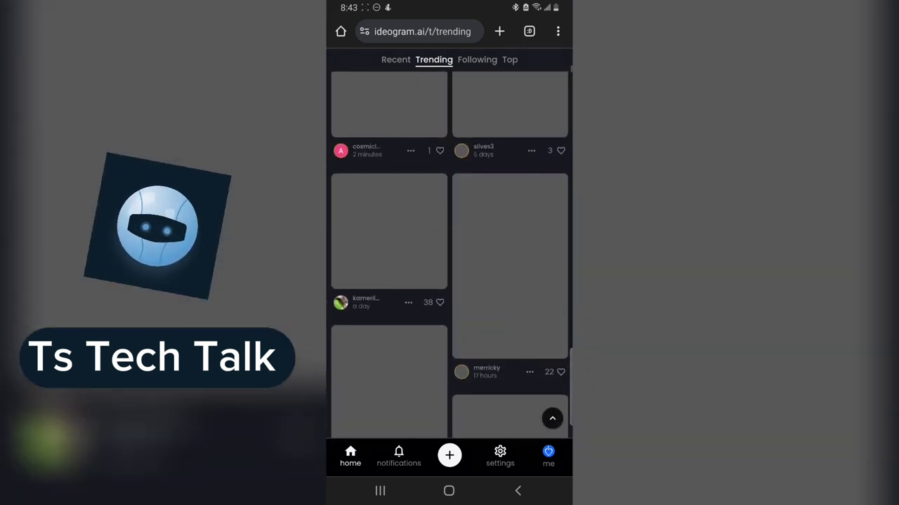
scroll(450, 252, up, 2)
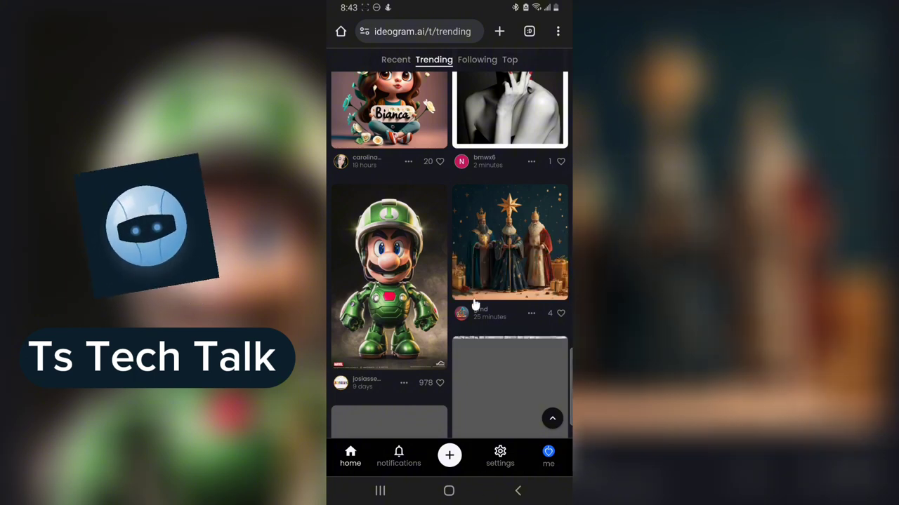
scroll(536, 133, down, 2)
scroll(535, 132, down, 1)
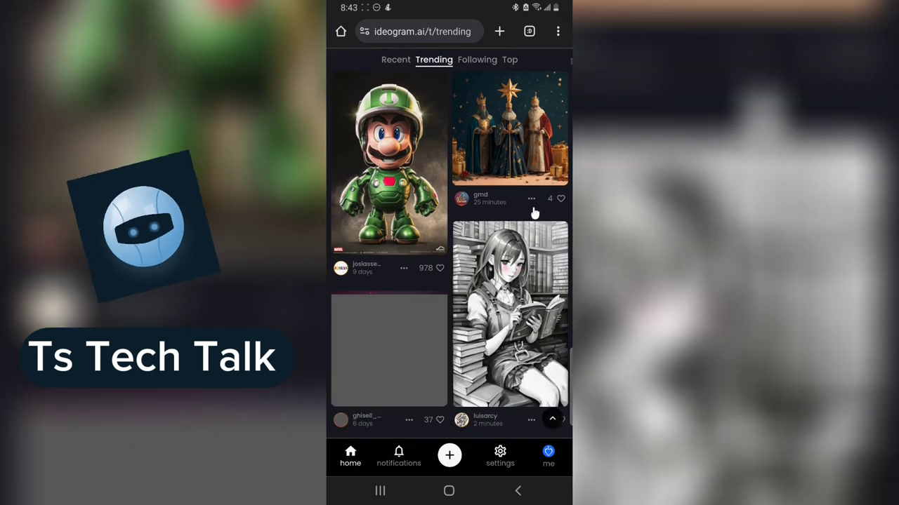
scroll(405, 334, down, 1)
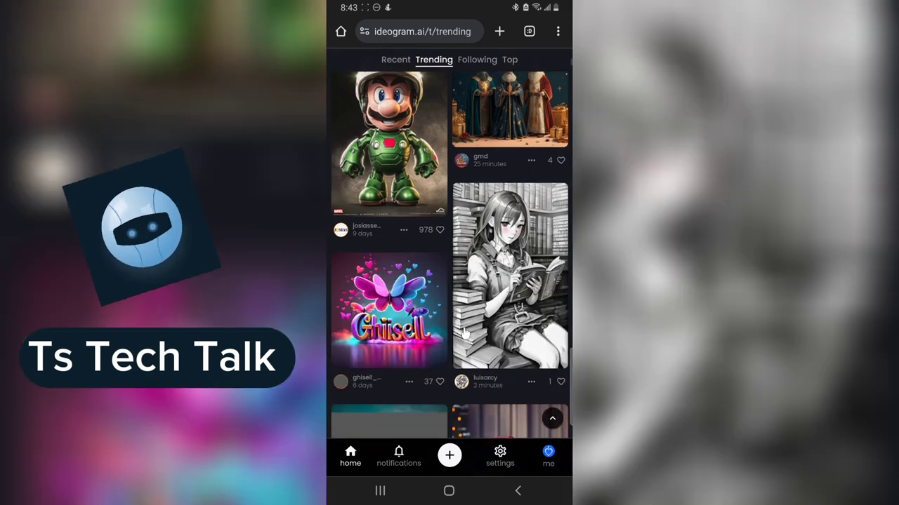
- Open the neon butterfly name image, review its prompt, like it and return to the Trending feed
click(394, 338)
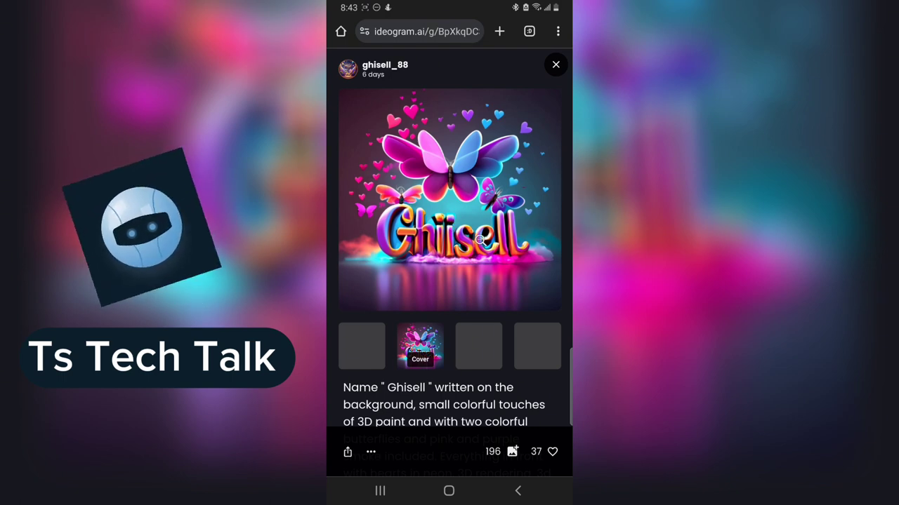
scroll(480, 240, down, 5)
scroll(490, 245, up, 2)
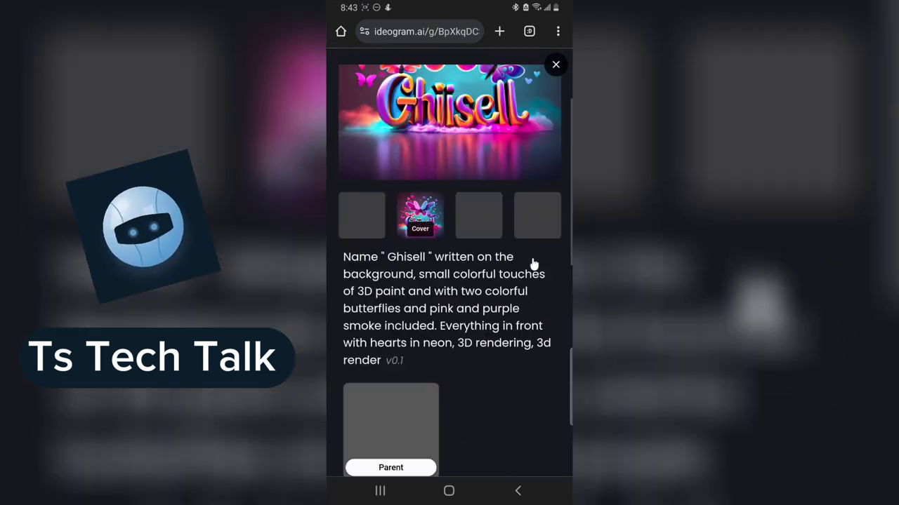
scroll(532, 264, up, 3)
scroll(473, 196, down, 8)
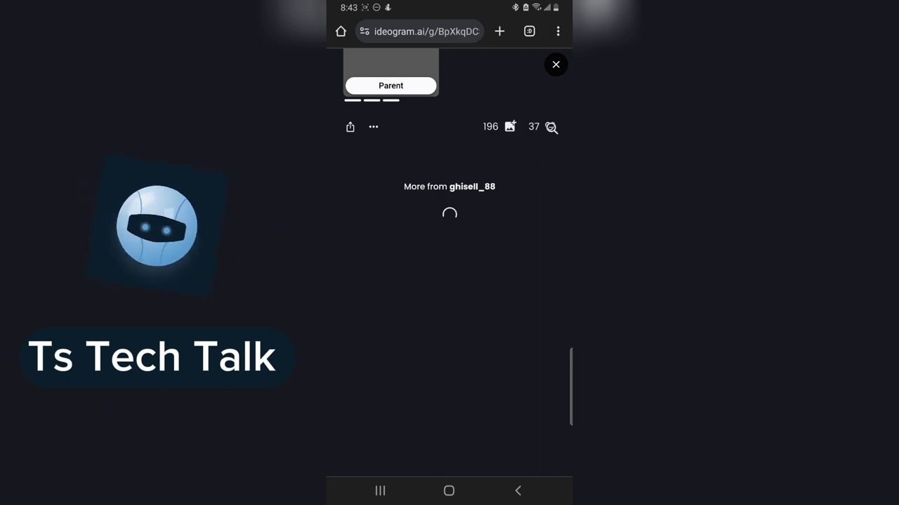
click(550, 126)
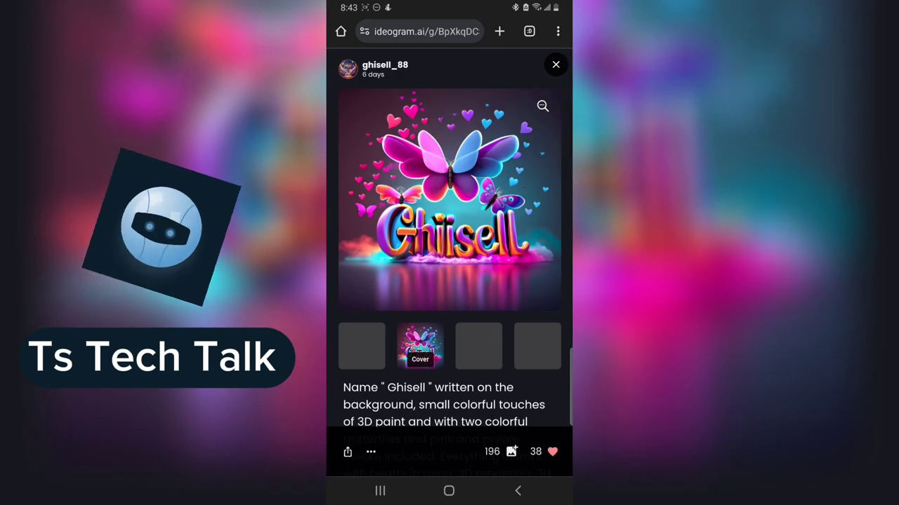
click(555, 67)
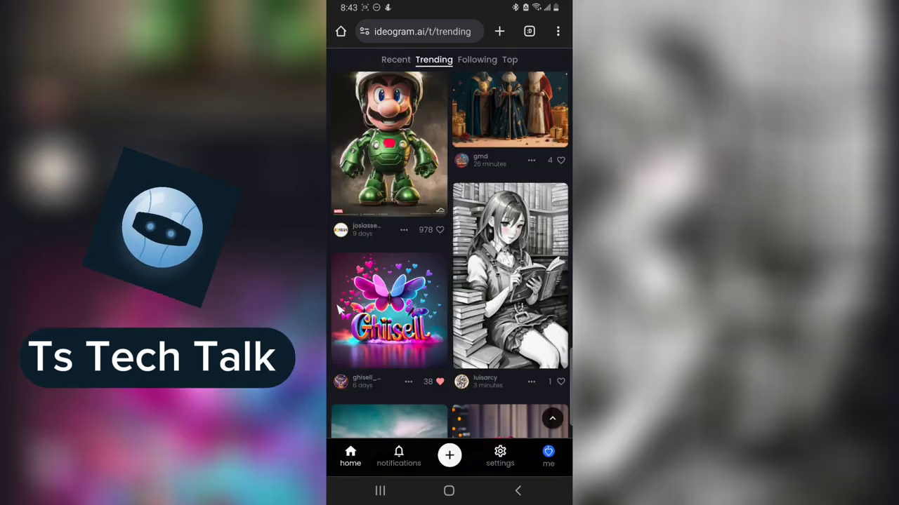
- Open the keyring image with the blue name tag from the Trending feed, review its prompt and like it
scroll(397, 344, down, 3)
scroll(502, 348, down, 2)
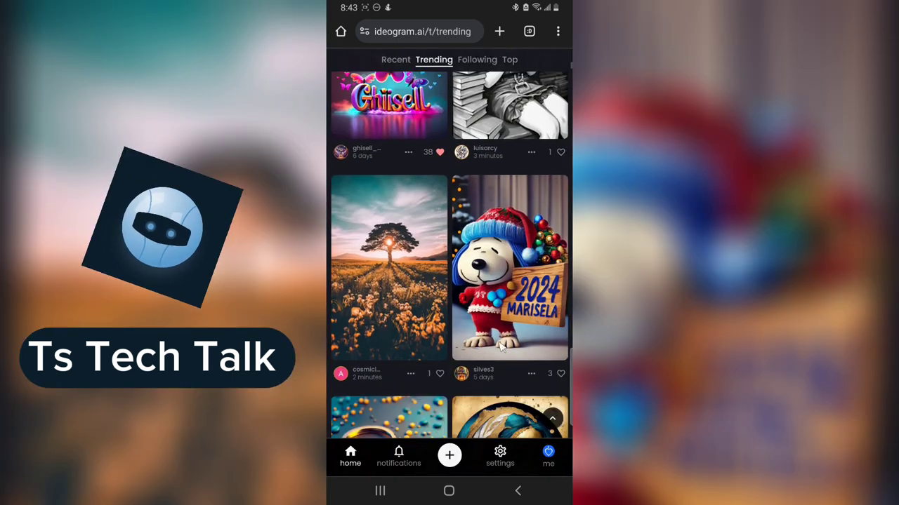
scroll(530, 276, down, 2)
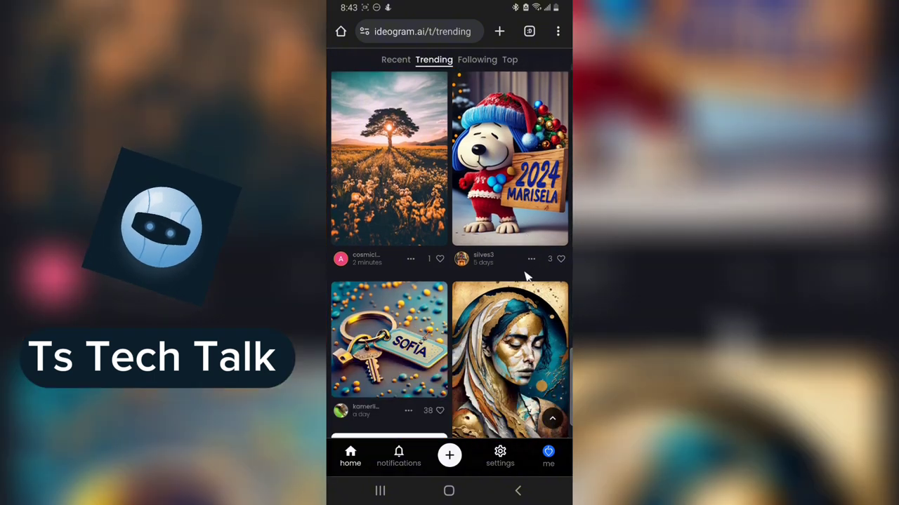
scroll(526, 277, down, 2)
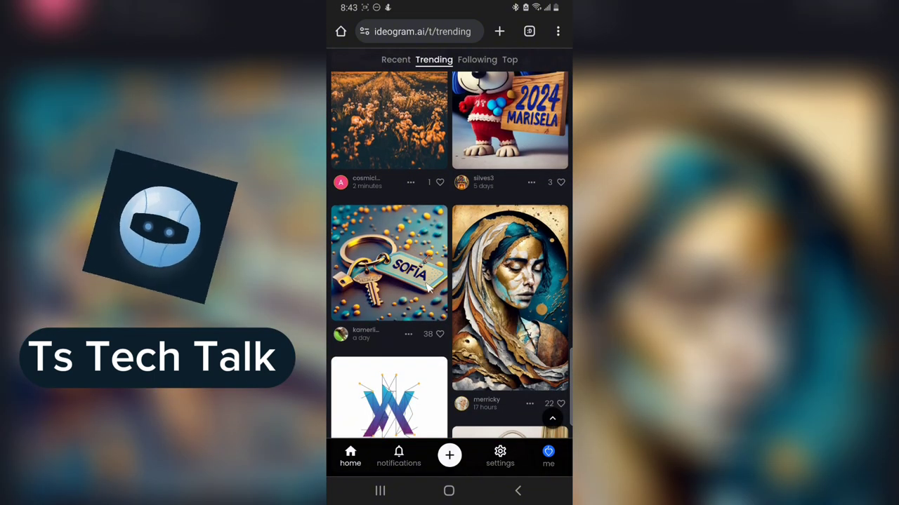
click(426, 286)
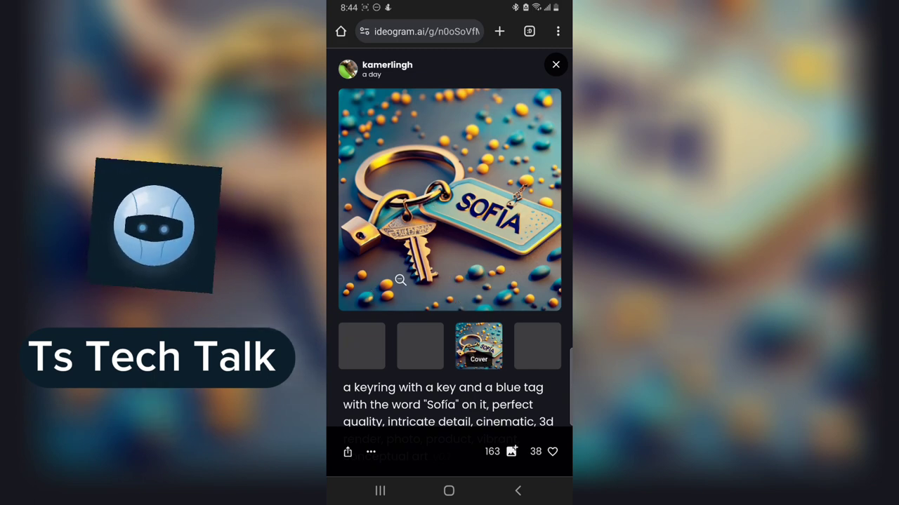
scroll(470, 309, down, 1)
scroll(492, 317, down, 3)
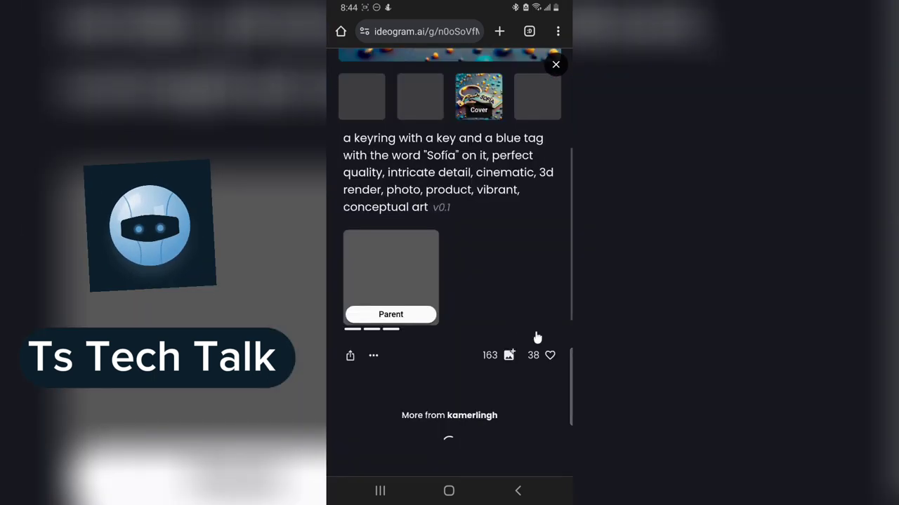
click(551, 356)
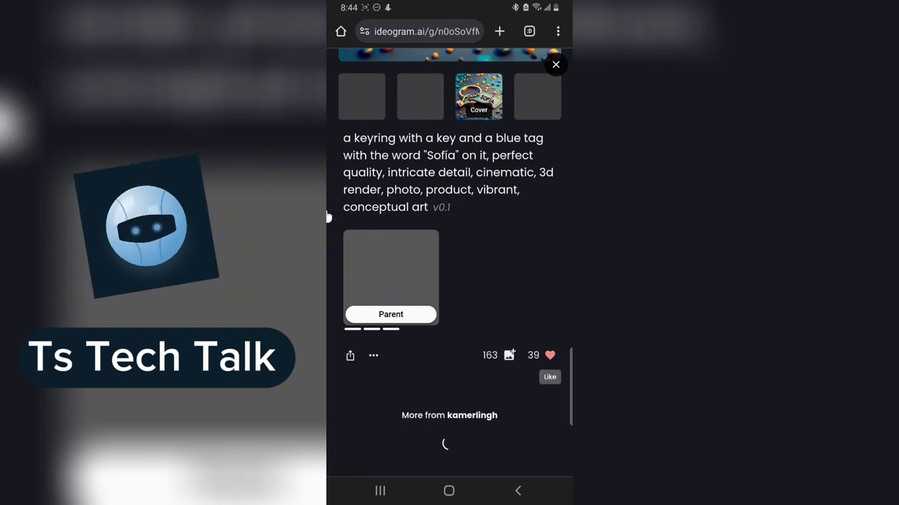
- Return from the keyring image to the Trending feed and like the seated cartoon boy image and the blue butterfly name image
scroll(358, 92, up, 4)
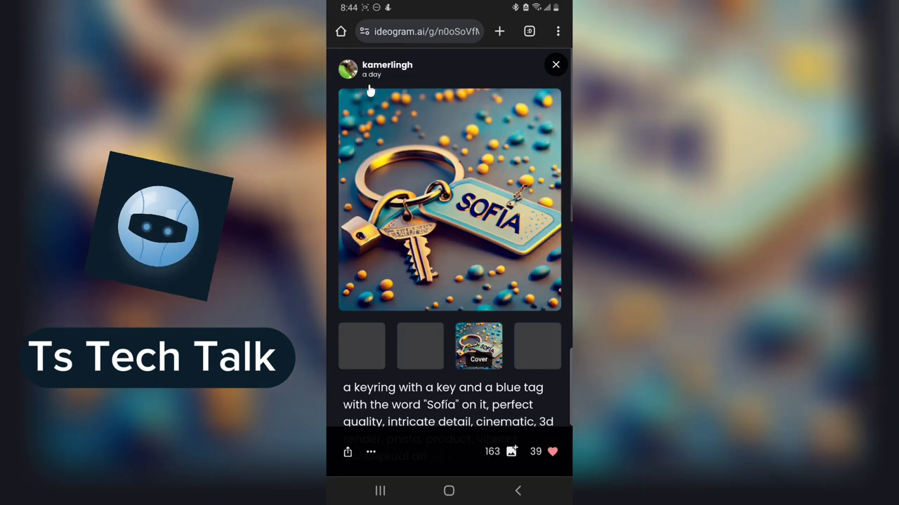
click(556, 66)
scroll(453, 315, down, 2)
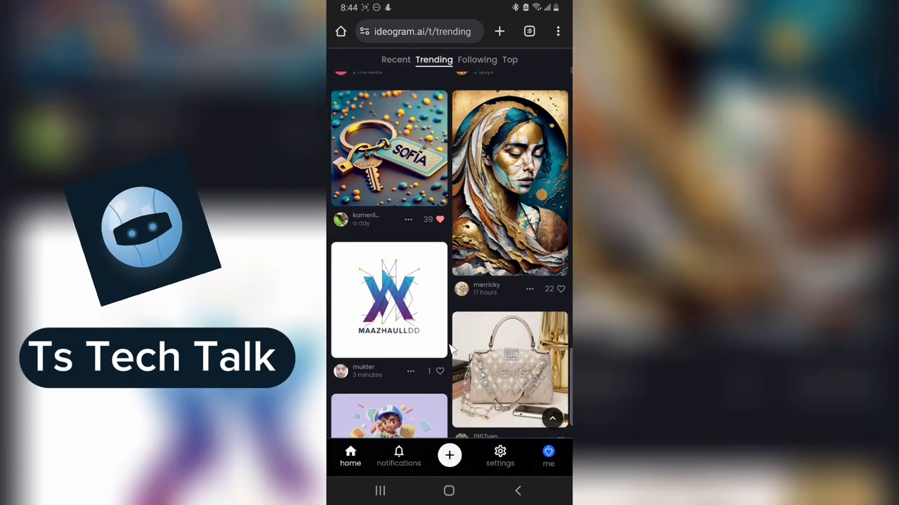
scroll(441, 372, down, 3)
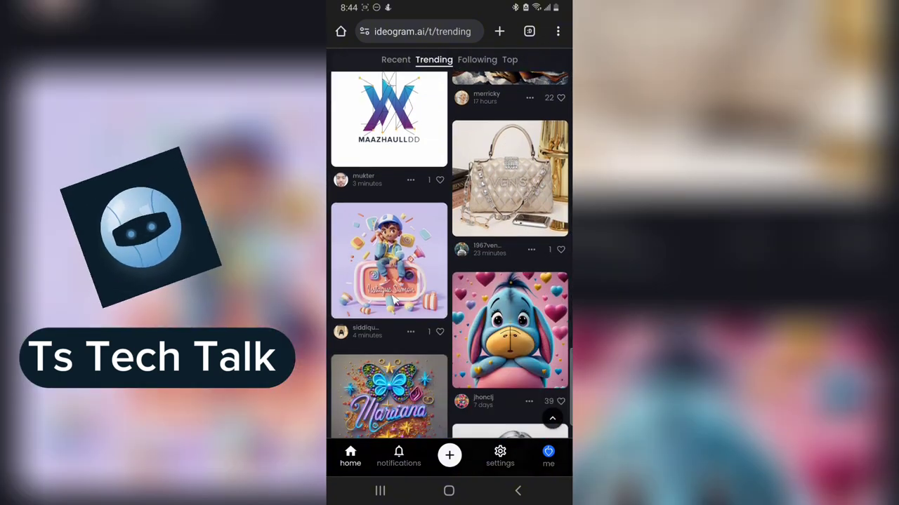
click(440, 333)
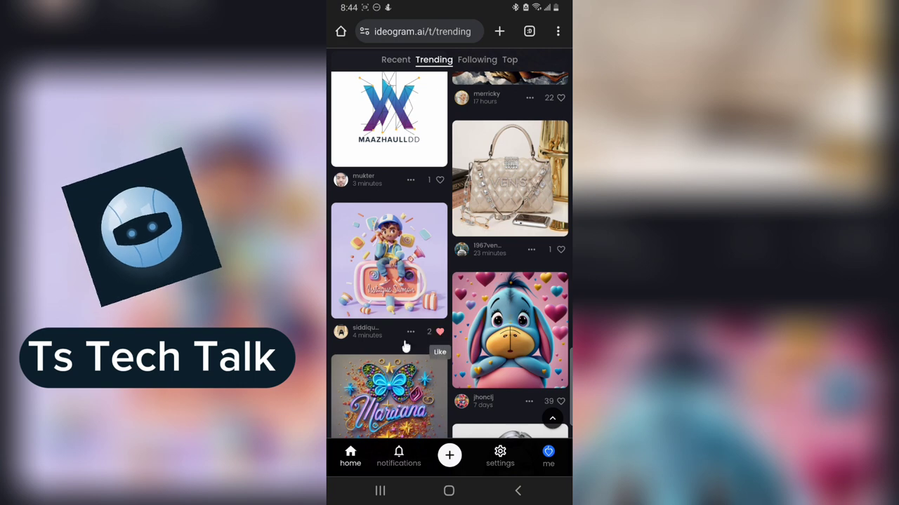
scroll(391, 299, down, 2)
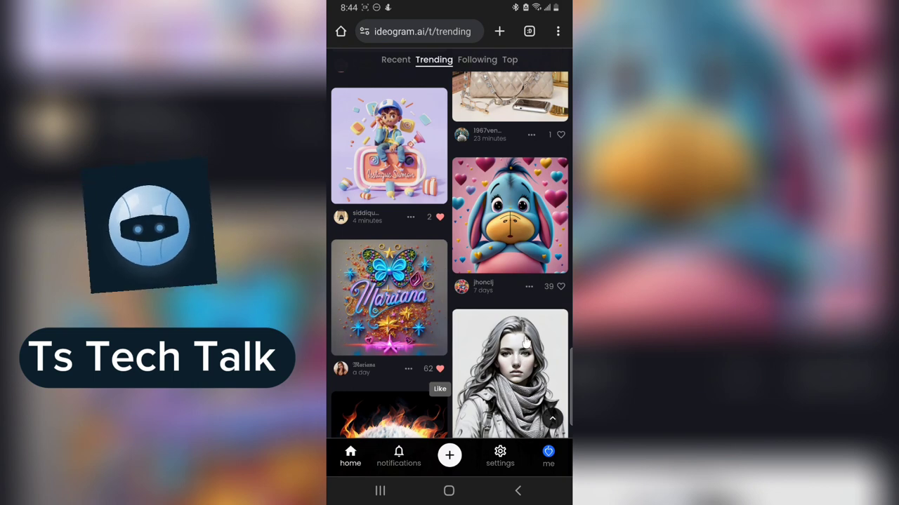
scroll(499, 314, down, 3)
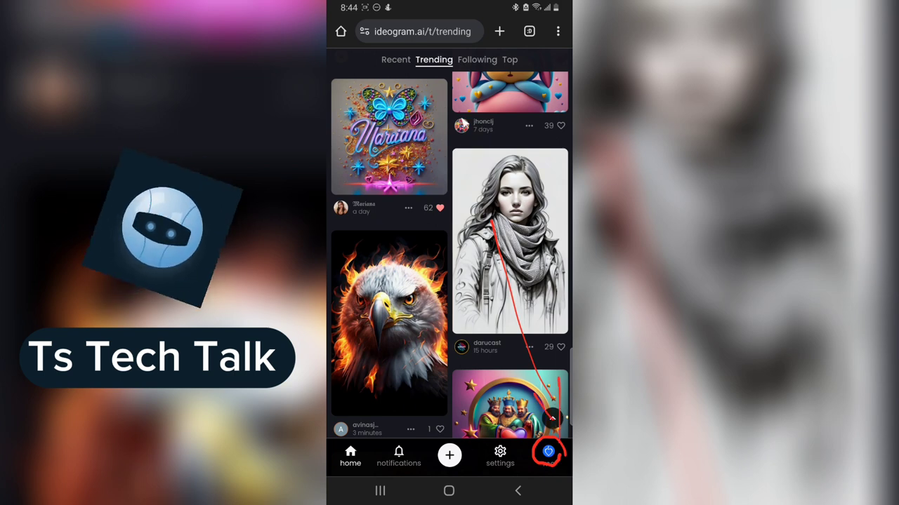
- Open the account's own profile page and show its liked images
click(547, 456)
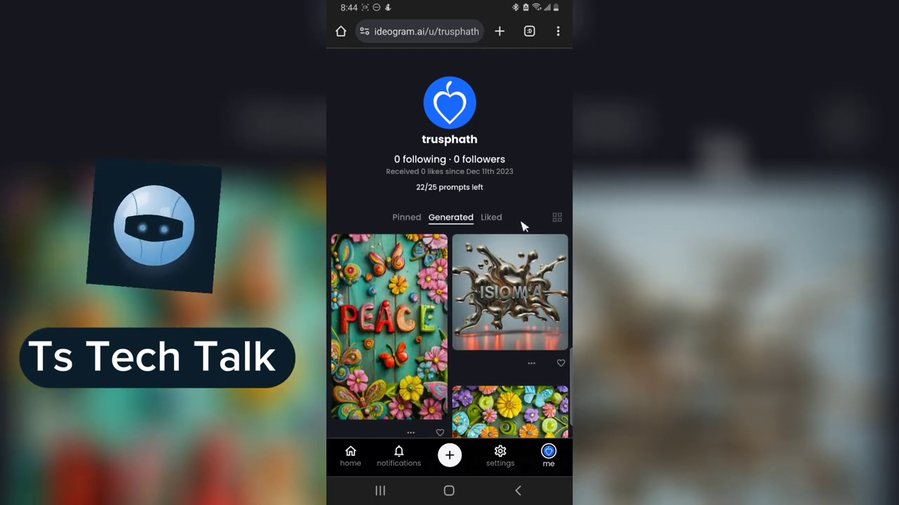
mouse_move(516, 216)
mouse_down()
mouse_move(472, 225)
mouse_move(467, 203)
mouse_move(489, 197)
mouse_move(517, 221)
mouse_up()
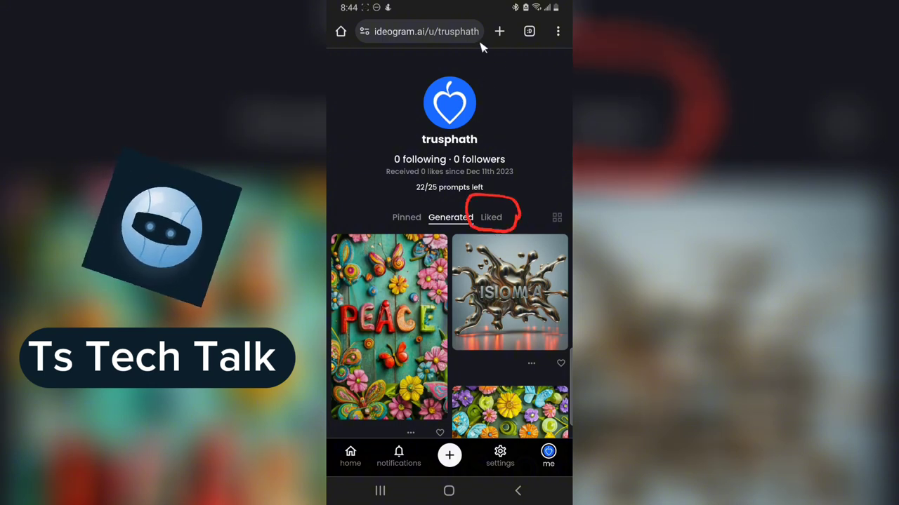
click(494, 217)
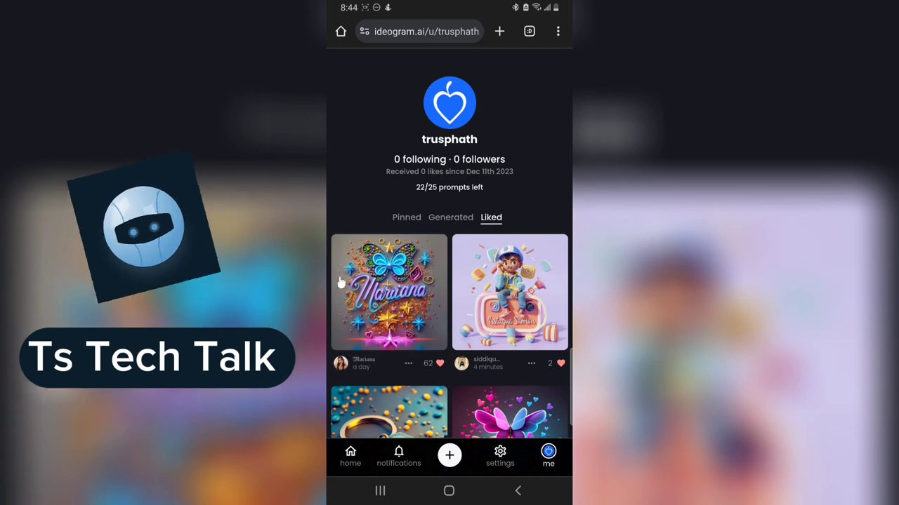
- Browse through the whole collection of liked images on the profile
scroll(539, 284, down, 4)
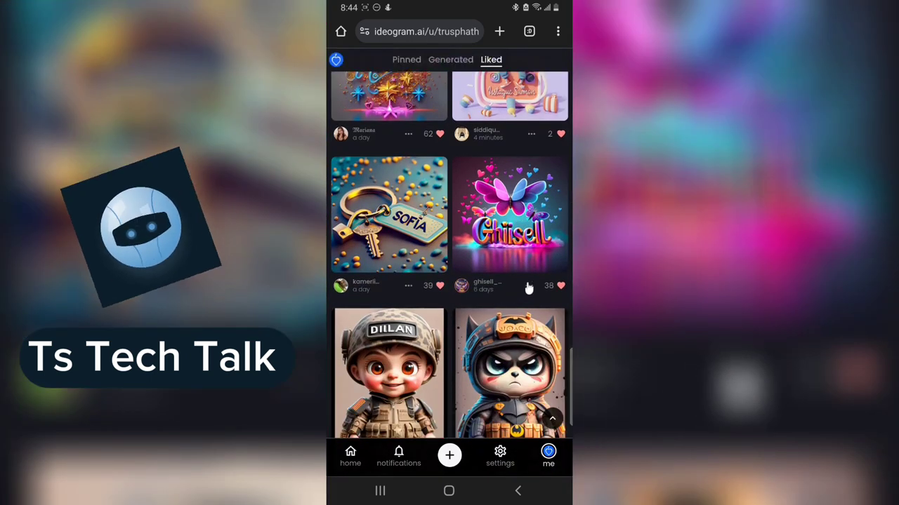
scroll(527, 287, down, 2)
scroll(530, 284, up, 6)
scroll(517, 307, down, 8)
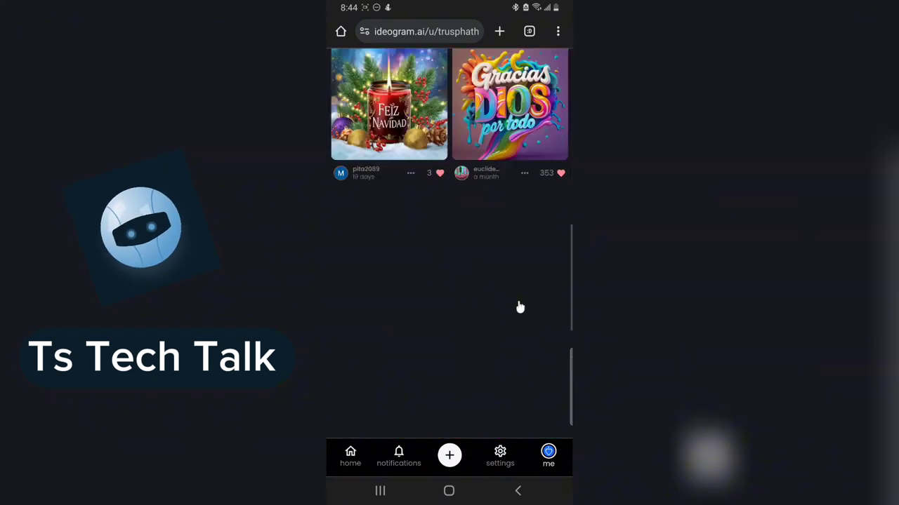
scroll(501, 216, up, 1)
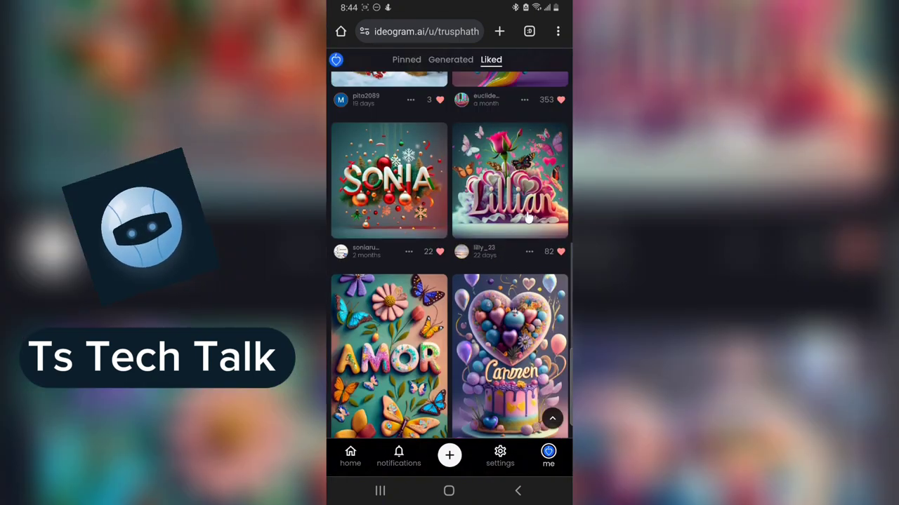
scroll(421, 281, down, 1)
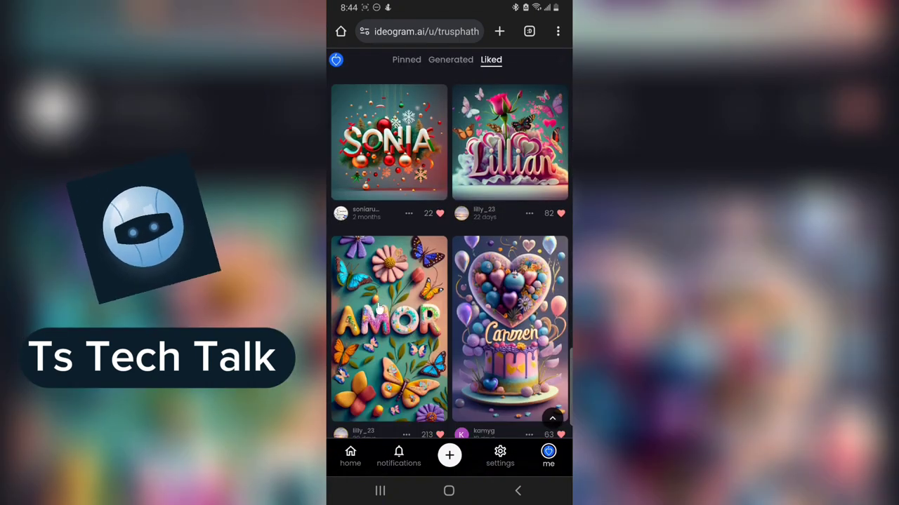
scroll(509, 429, down, 5)
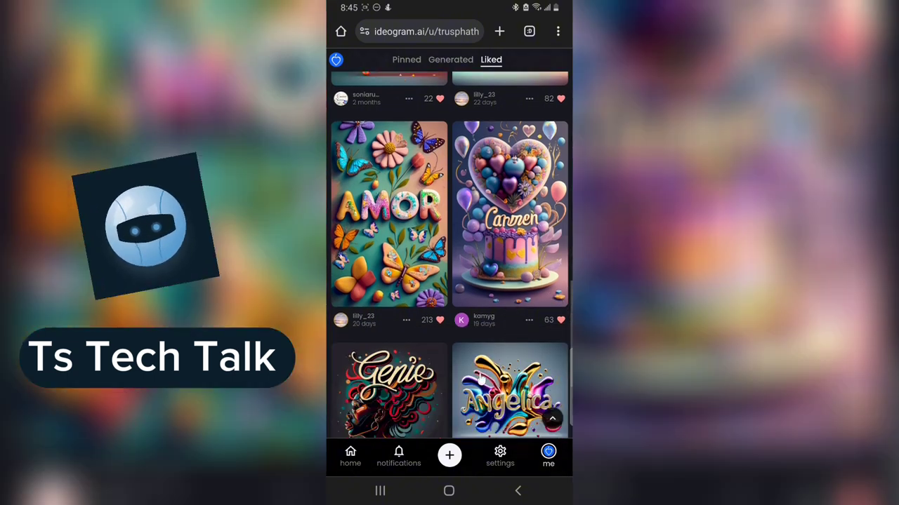
scroll(517, 273, down, 3)
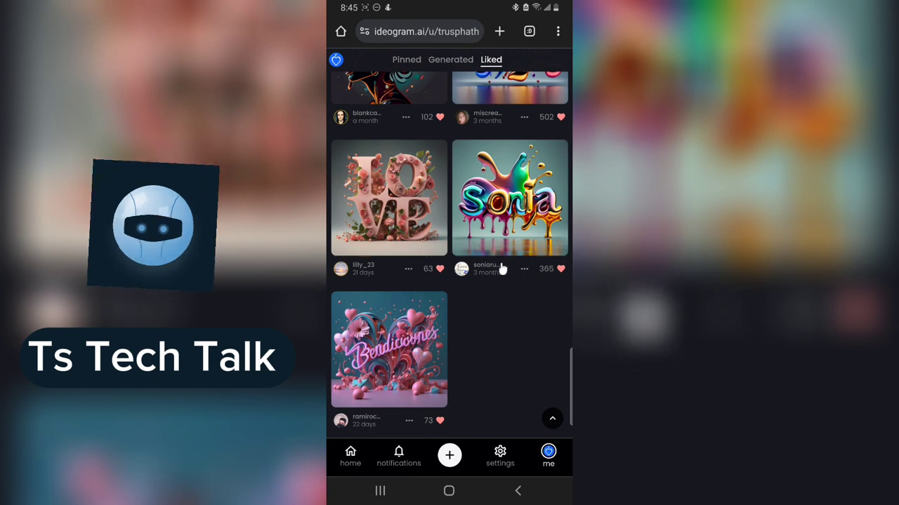
scroll(512, 252, up, 2)
scroll(518, 238, up, 6)
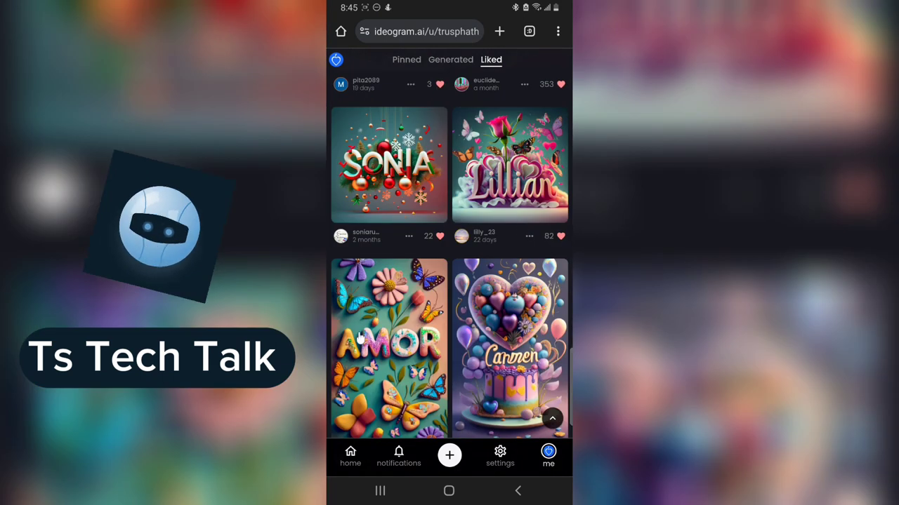
- Open the AMOR image with flowers and butterflies from the liked images and review its prompt
click(385, 342)
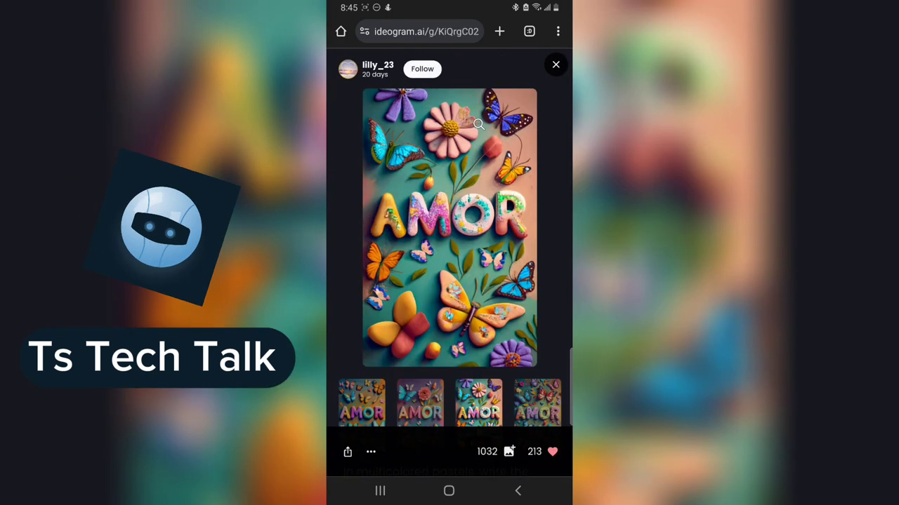
scroll(469, 243, down, 3)
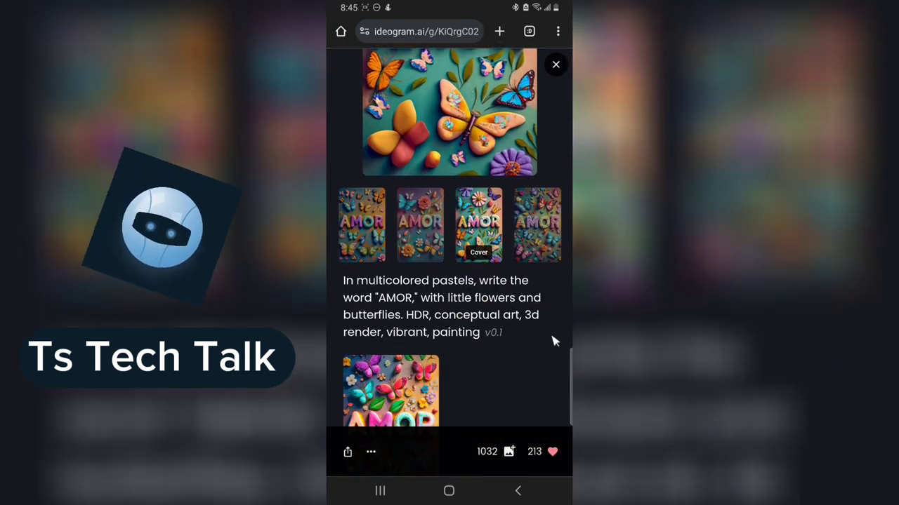
mouse_move(550, 339)
mouse_down()
mouse_move(427, 349)
mouse_move(354, 341)
mouse_move(327, 318)
mouse_move(329, 289)
mouse_move(358, 264)
mouse_move(508, 269)
mouse_move(535, 285)
mouse_move(549, 336)
mouse_up()
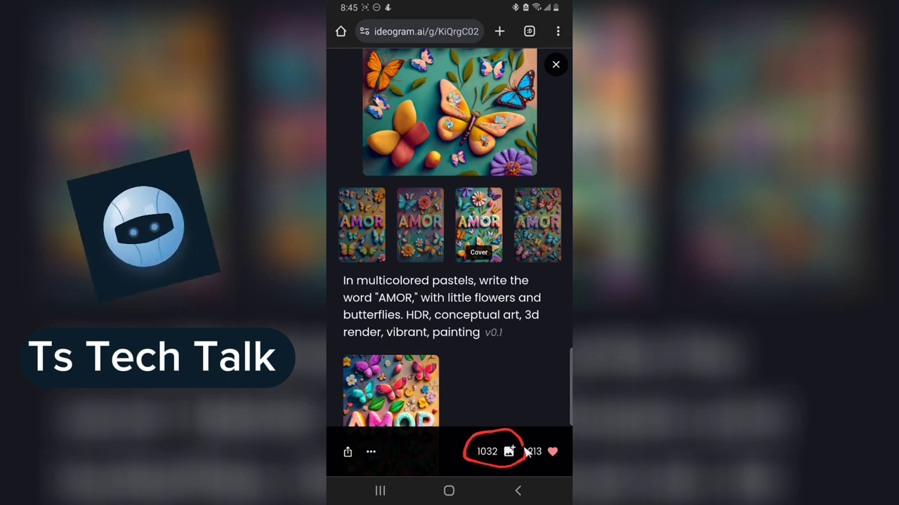
drag(500, 324, 491, 459)
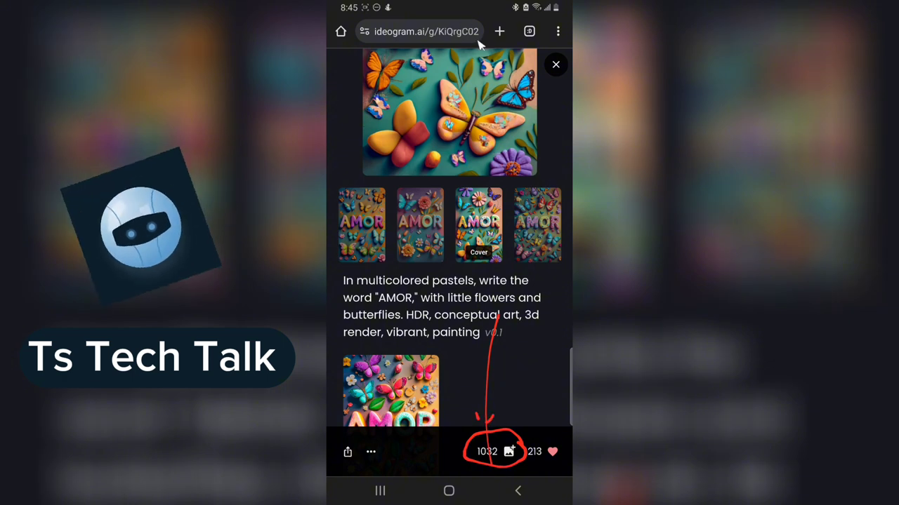
- Start a remix of the AMOR image and examine its prompt, image weight, style tags, model and visibility options
click(509, 450)
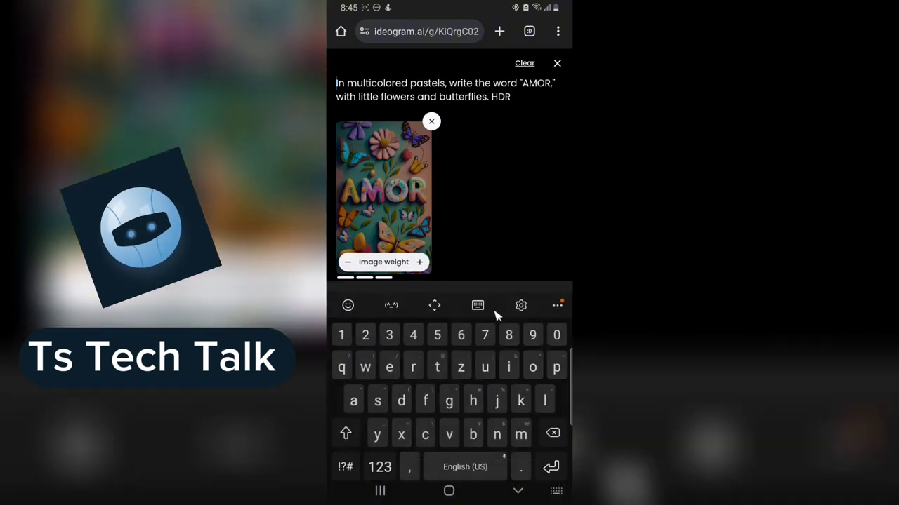
scroll(497, 139, down, 2)
scroll(498, 142, down, 2)
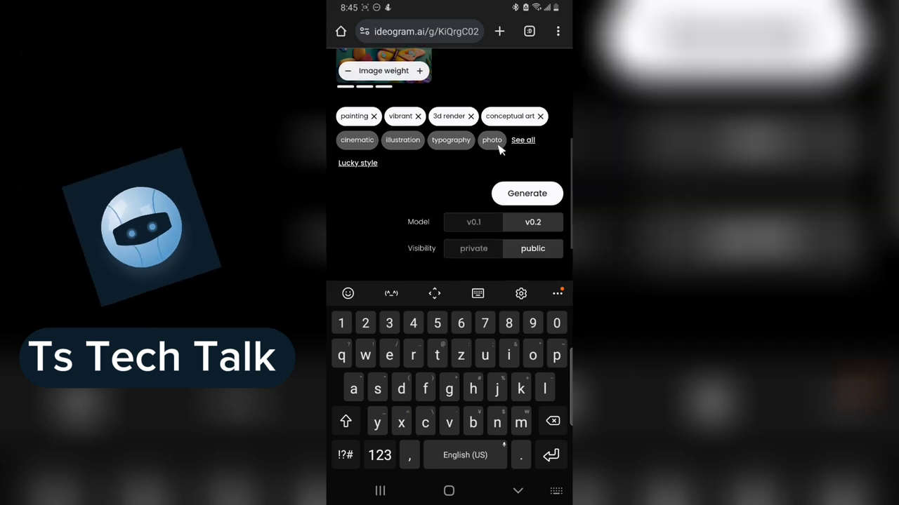
scroll(498, 144, up, 5)
scroll(503, 145, down, 5)
scroll(509, 154, down, 1)
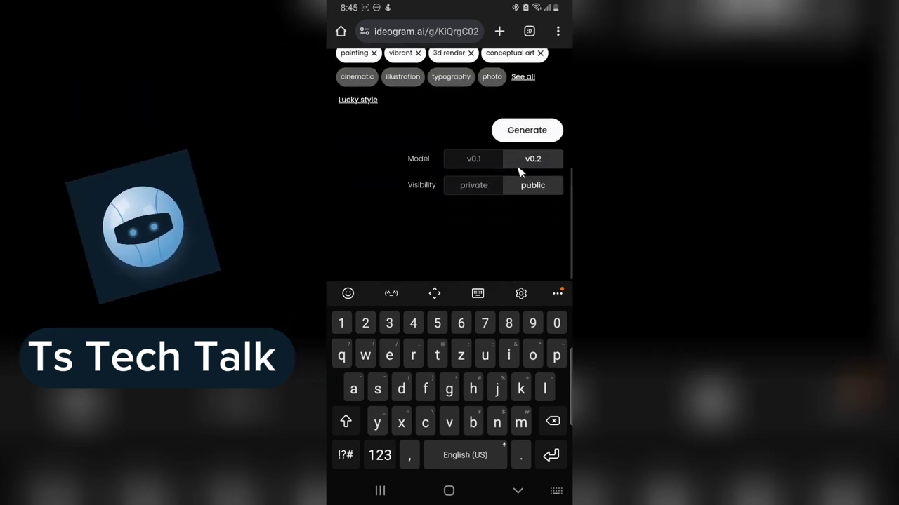
scroll(520, 169, up, 2)
scroll(432, 204, up, 1)
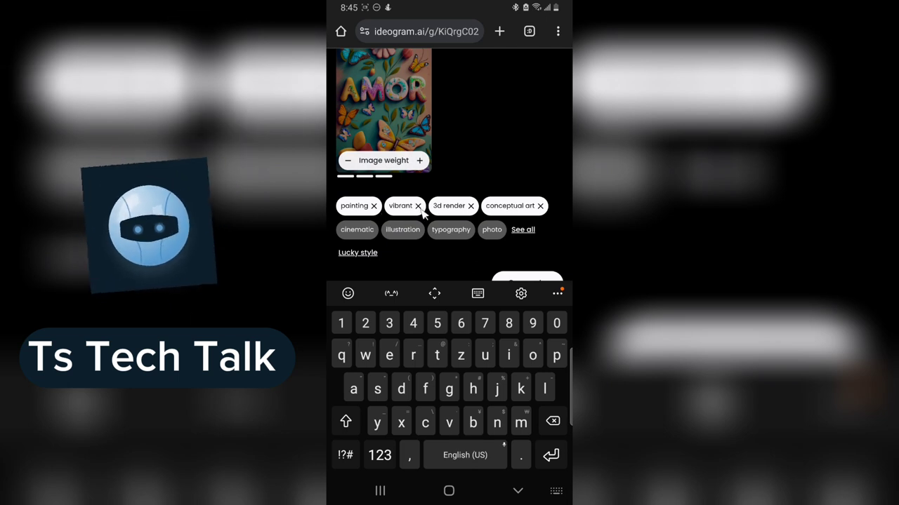
scroll(488, 178, up, 2)
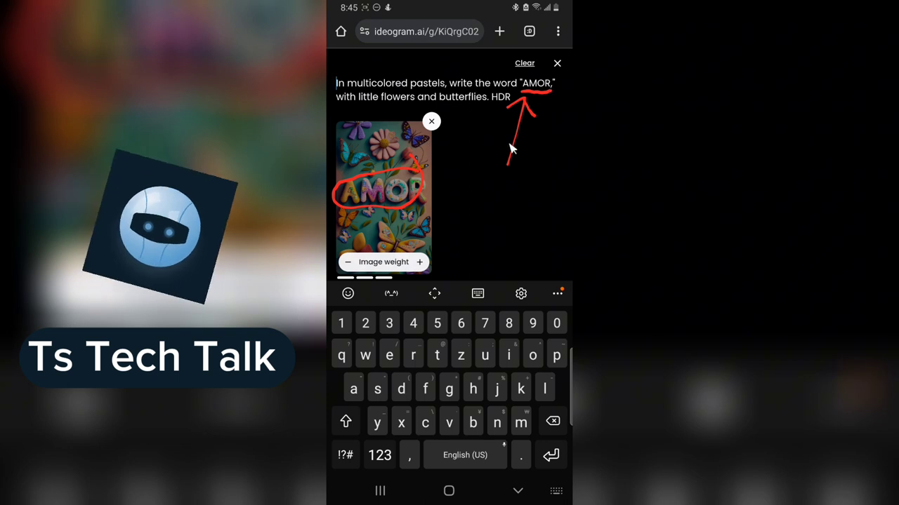
scroll(504, 159, down, 10)
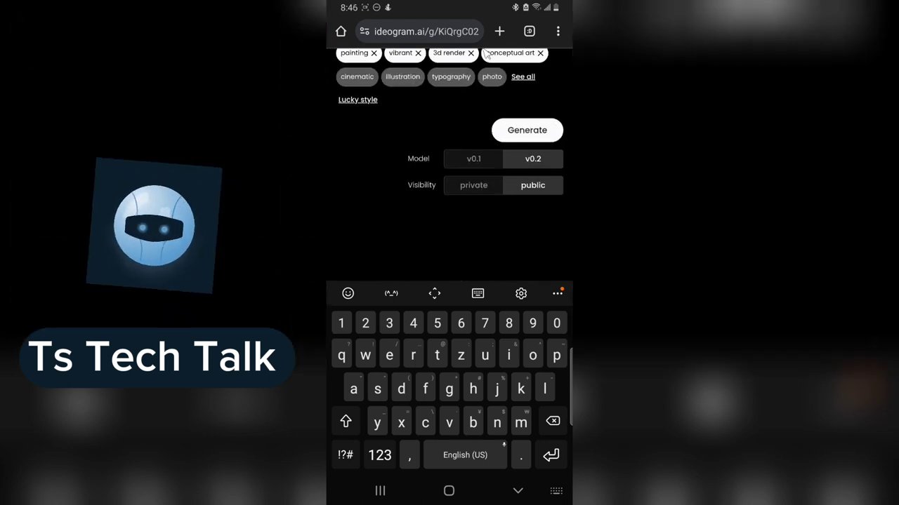
mouse_move(550, 106)
mouse_down()
mouse_move(466, 118)
mouse_move(538, 167)
mouse_up()
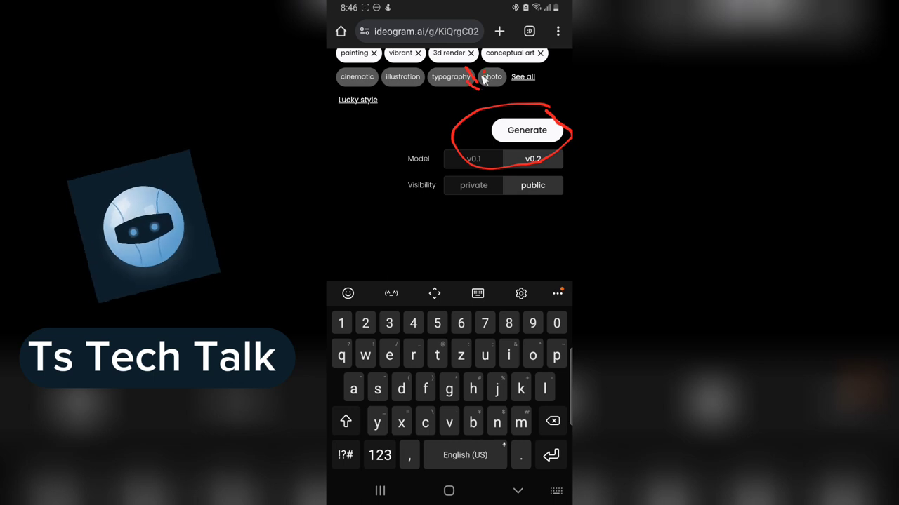
scroll(562, 106, up, 10)
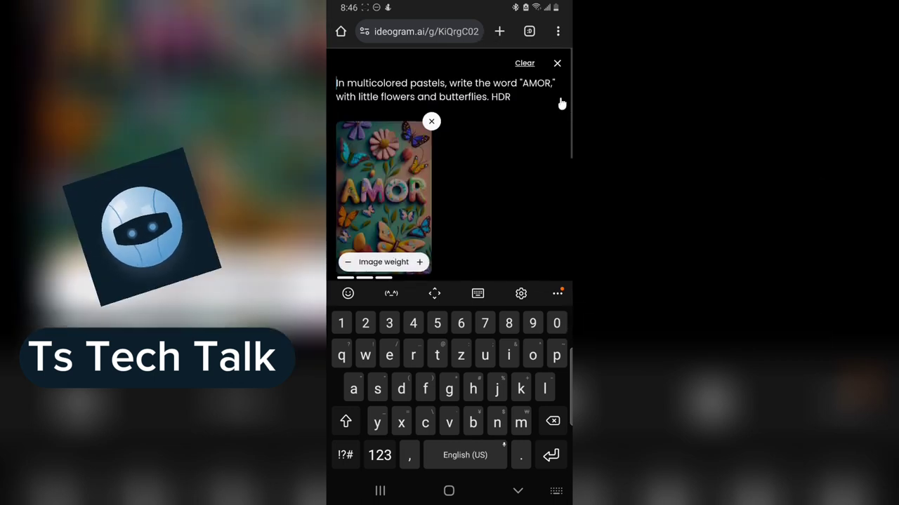
- Replace the word AMOR with TRUST in the remix prompt and generate the image
drag(560, 78, 337, 103)
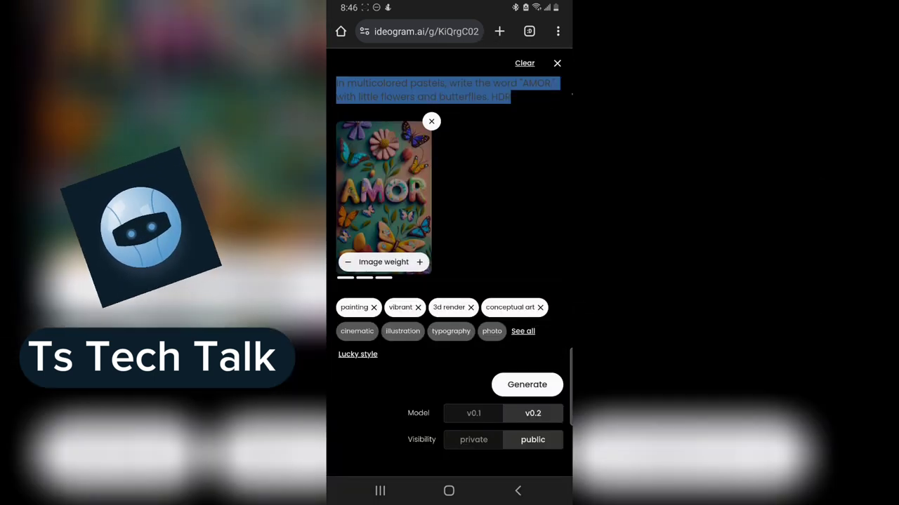
double_click(537, 83)
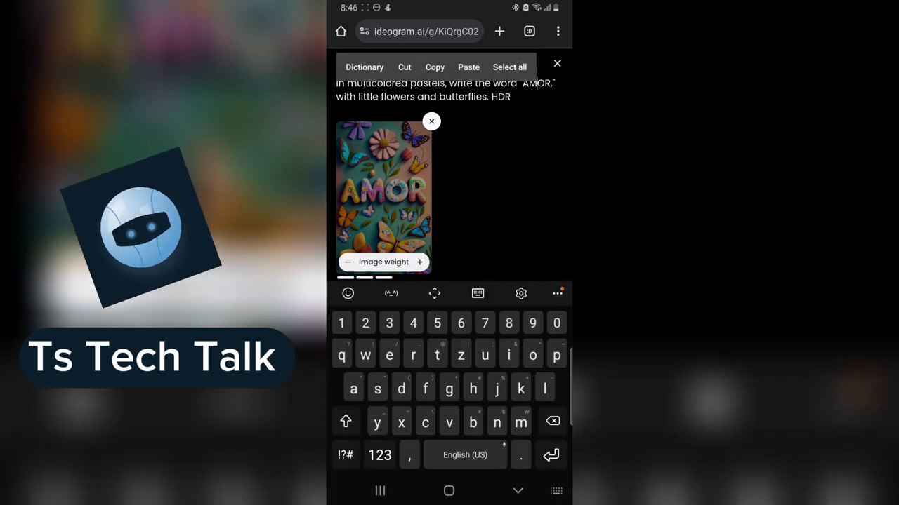
click(345, 422)
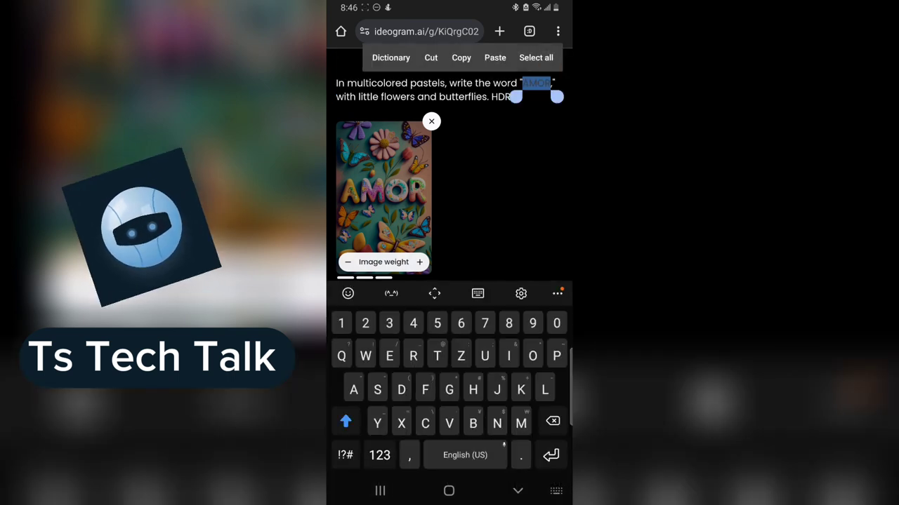
text(TRU)
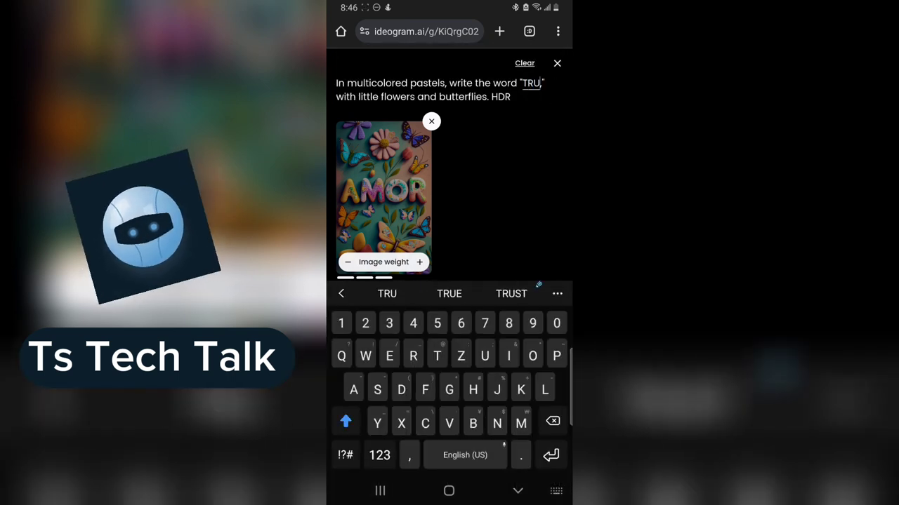
click(511, 293)
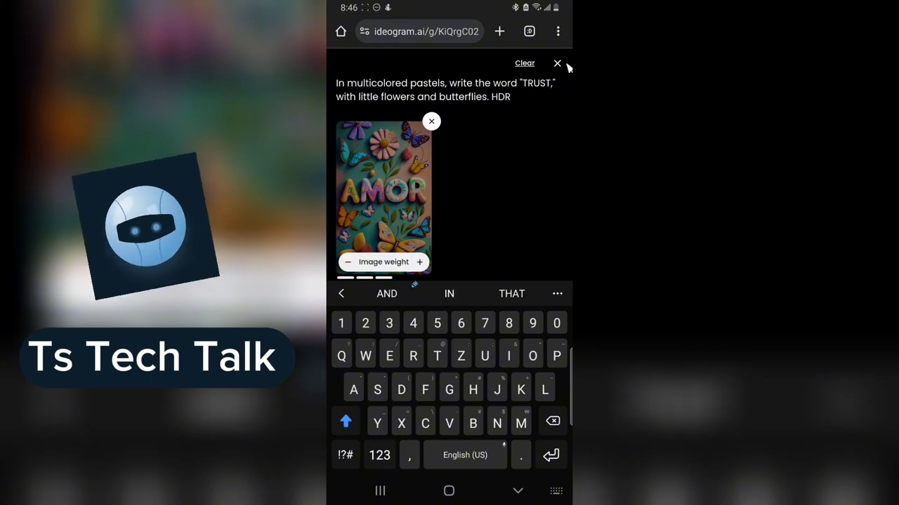
scroll(537, 138, down, 5)
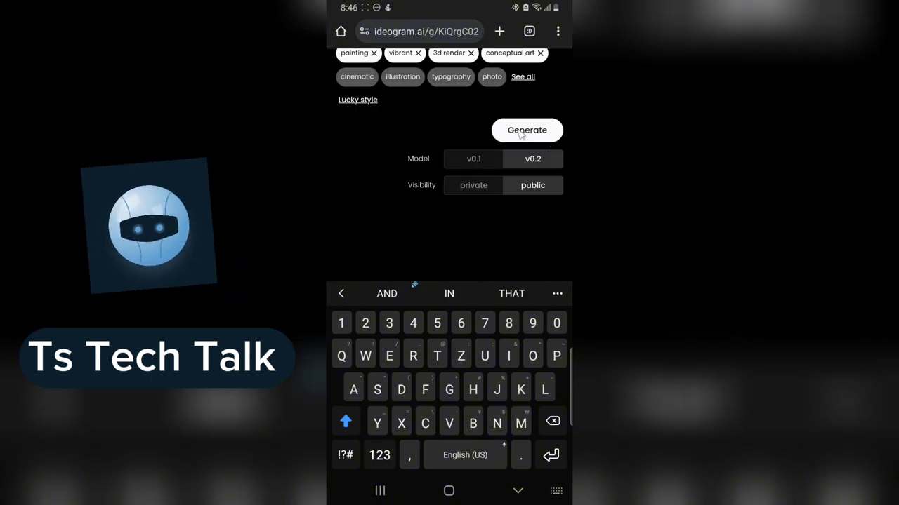
click(521, 132)
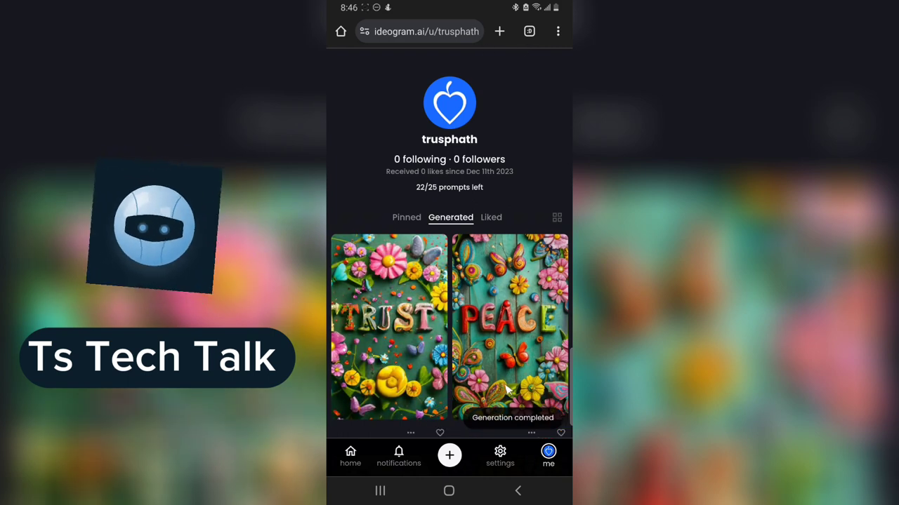
- Open the generated TRUST image and view each of its four variations, returning to the cover version
scroll(506, 390, down, 2)
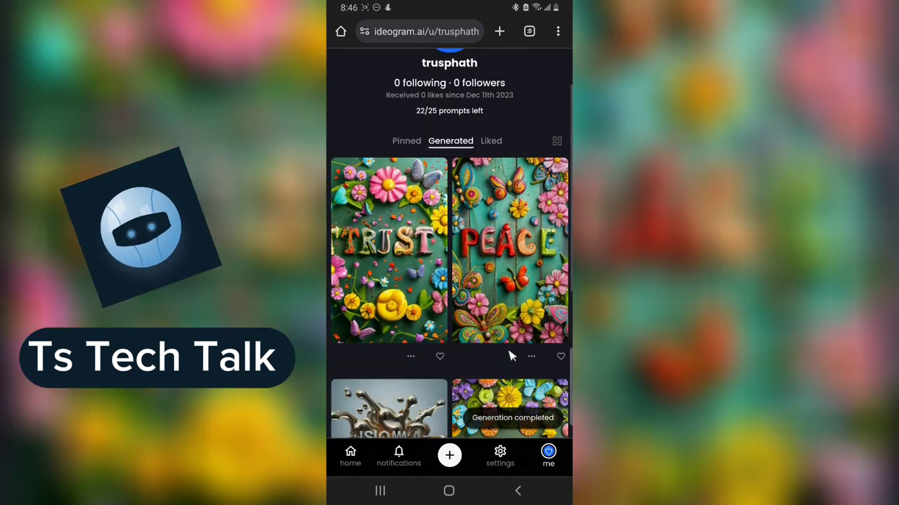
click(407, 275)
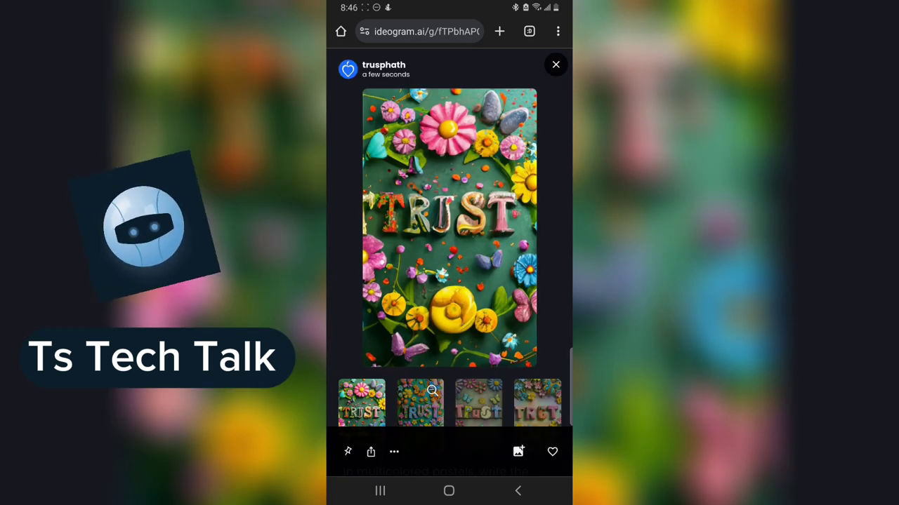
click(426, 401)
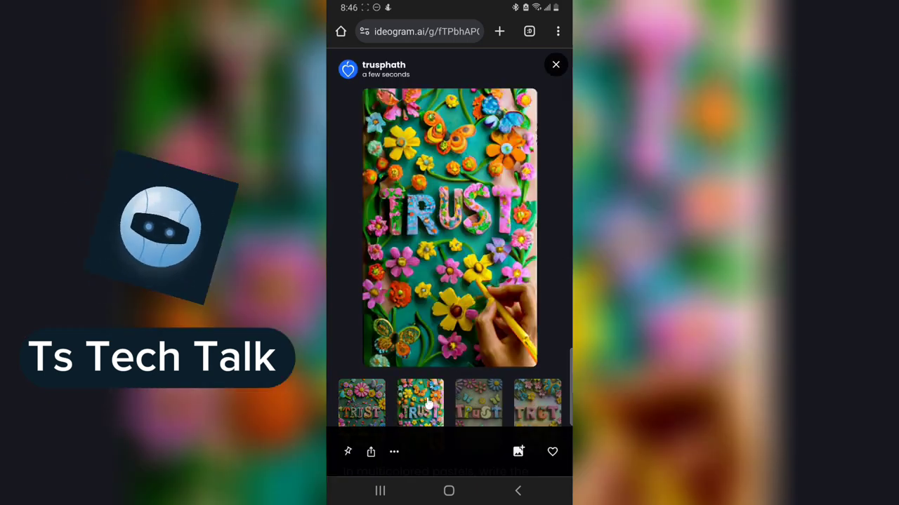
click(472, 408)
click(534, 396)
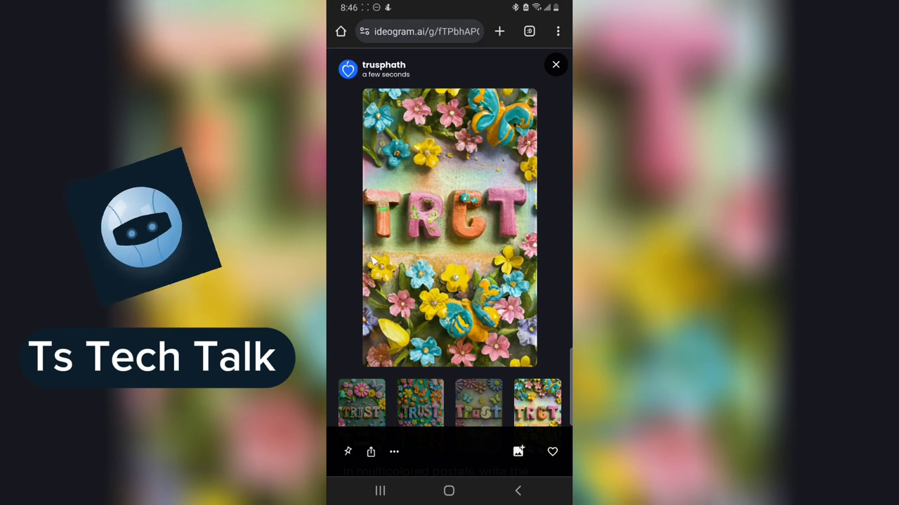
mouse_move(391, 257)
mouse_down()
mouse_move(515, 246)
mouse_move(516, 187)
mouse_move(419, 199)
mouse_move(372, 190)
mouse_move(368, 225)
mouse_up()
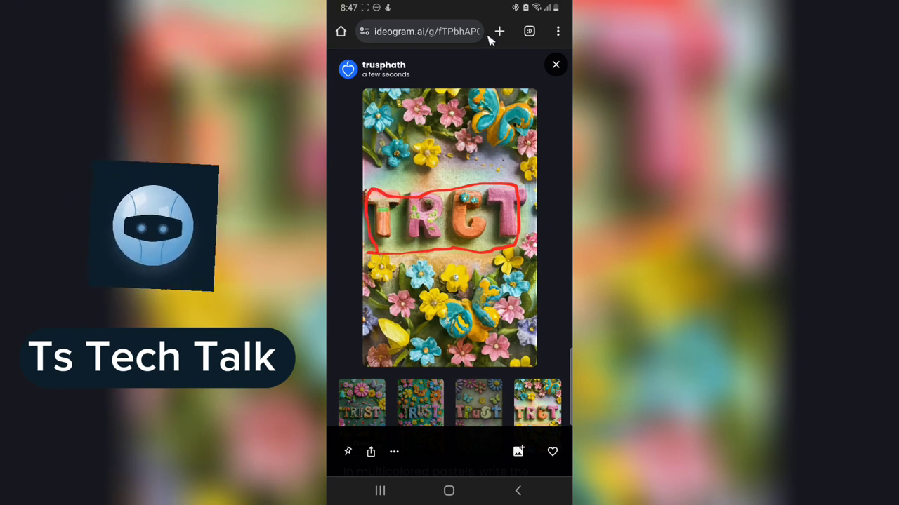
click(484, 403)
click(430, 410)
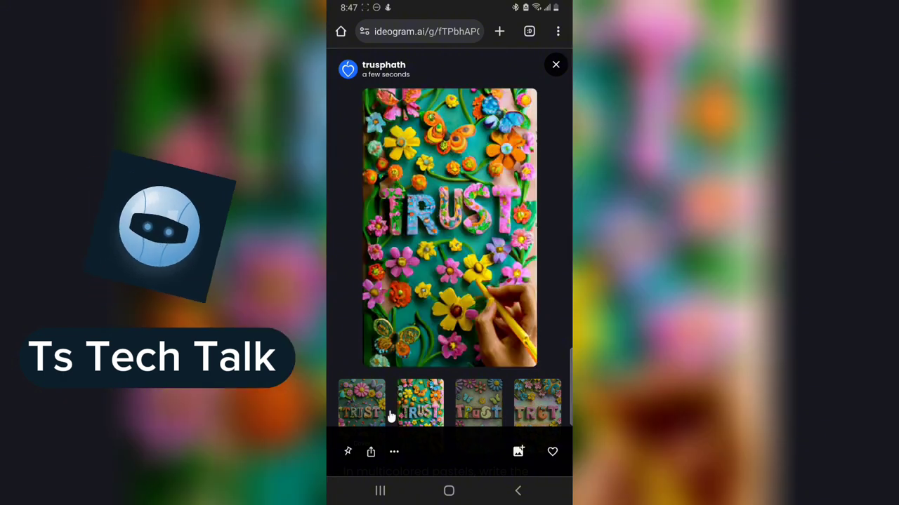
click(365, 412)
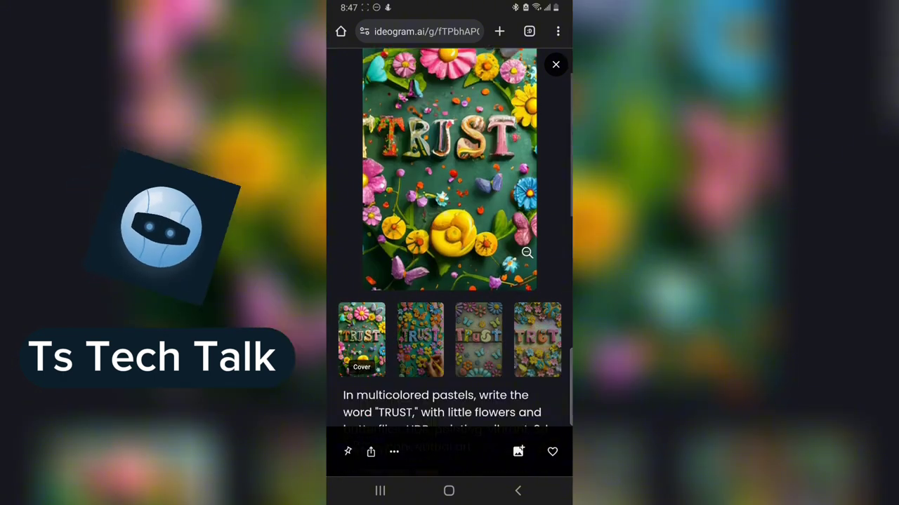
- Examine the prompt and the parent AMOR image below the TRUST variations
scroll(434, 305, down, 2)
scroll(533, 244, down, 10)
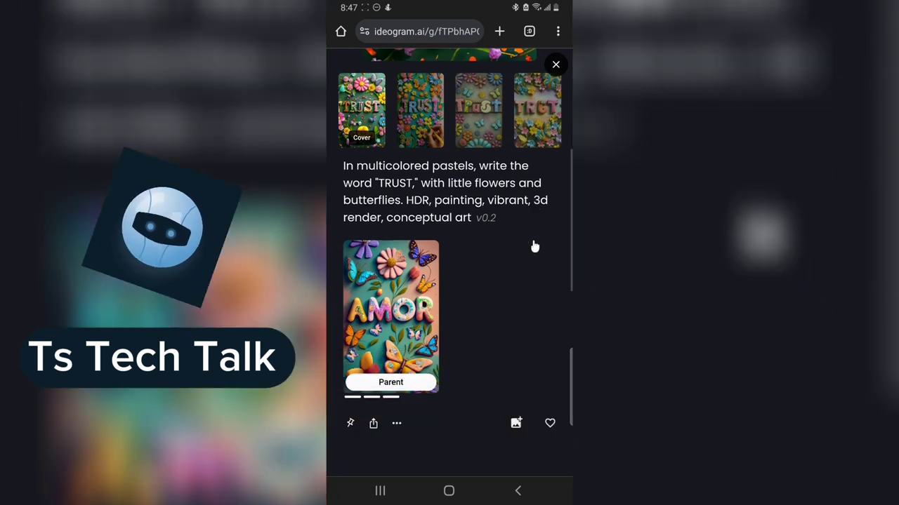
scroll(533, 242, up, 8)
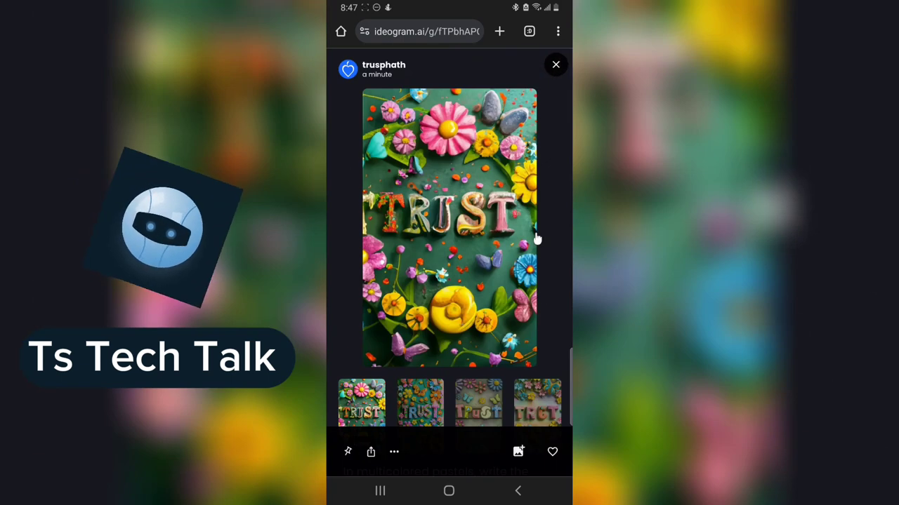
scroll(535, 239, down, 3)
scroll(537, 239, up, 2)
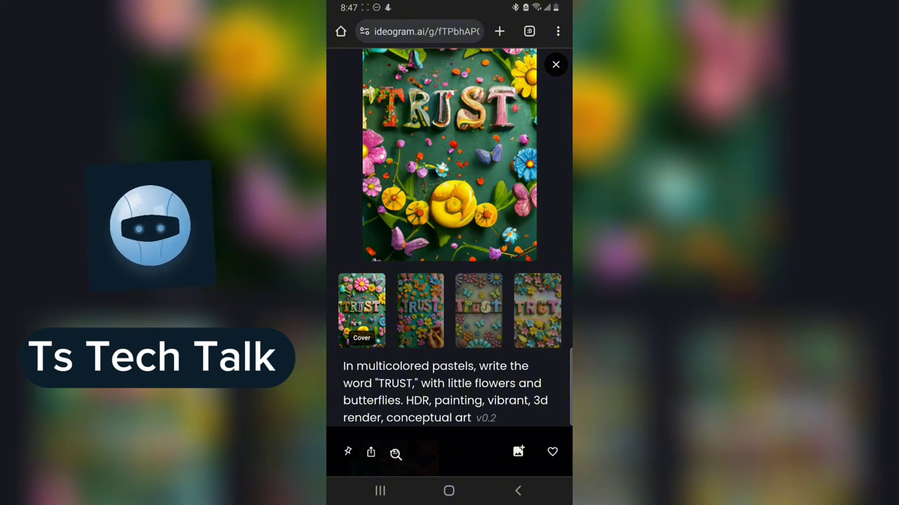
- Download the TRUST cover image and open the downloaded file
click(395, 454)
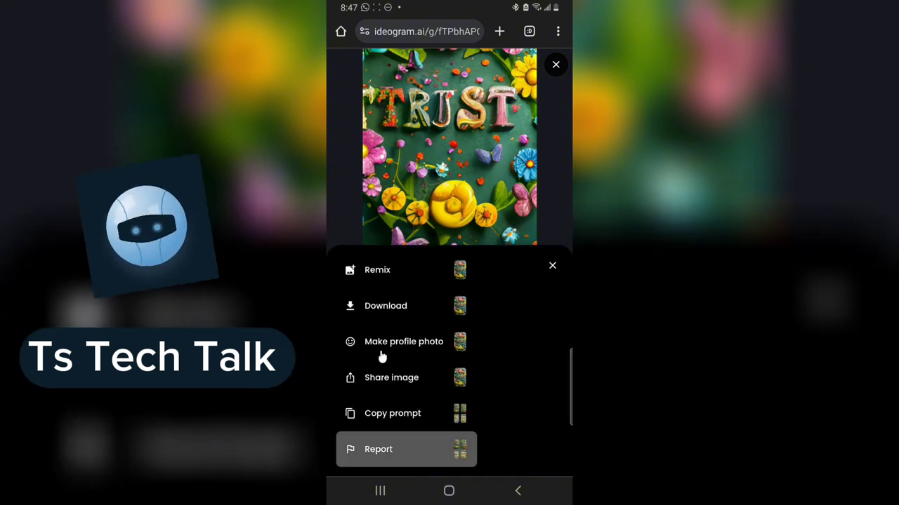
click(390, 308)
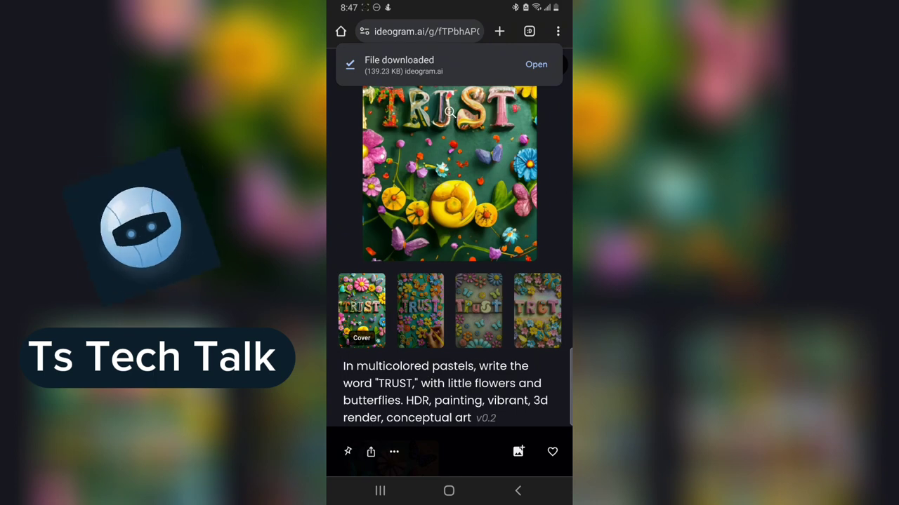
click(536, 71)
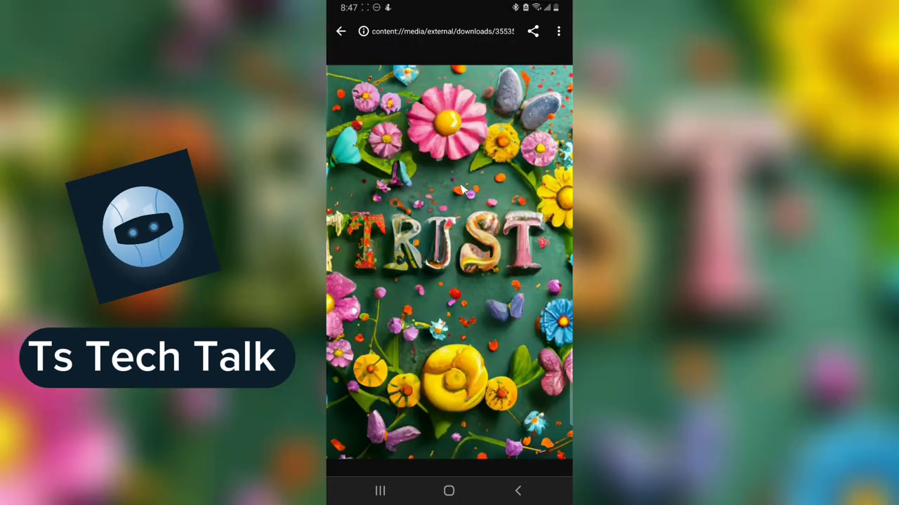
- Return to the Ideogram page in Chrome and like the TRUST image
click(380, 491)
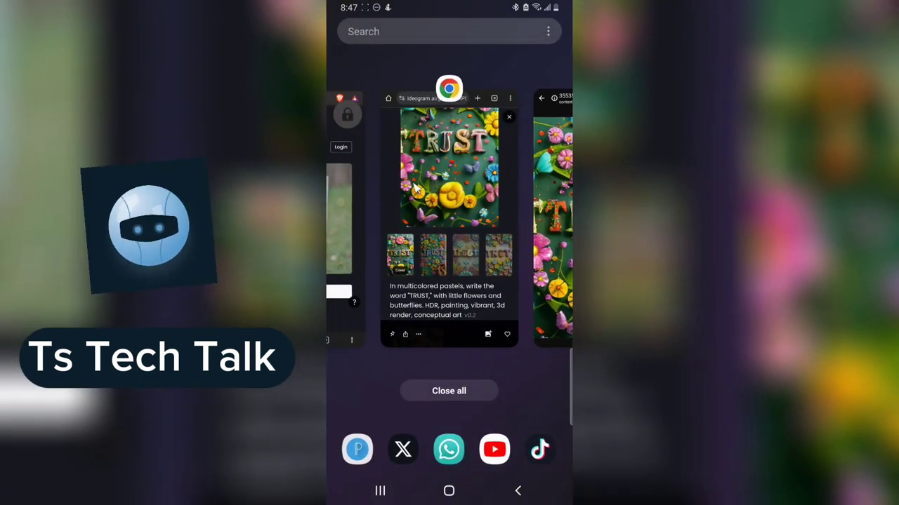
click(415, 188)
scroll(455, 322, down, 2)
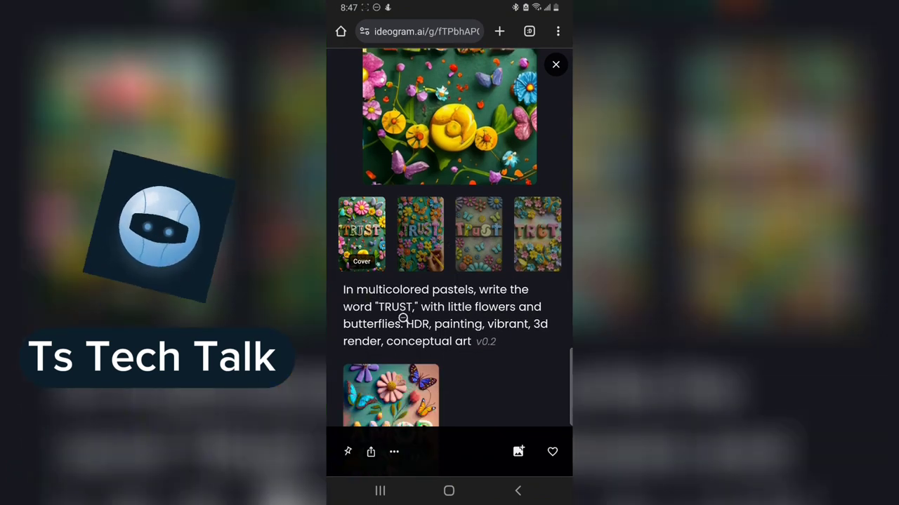
click(552, 451)
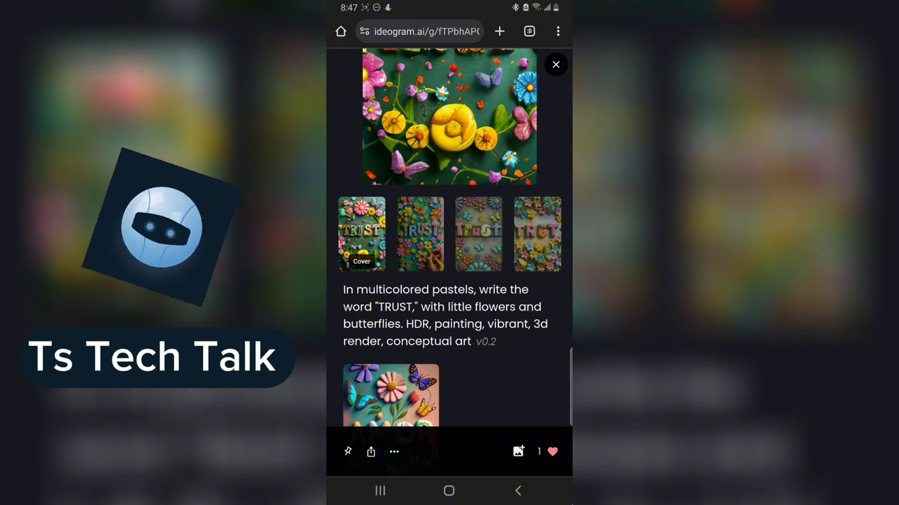
scroll(449, 210, up, 3)
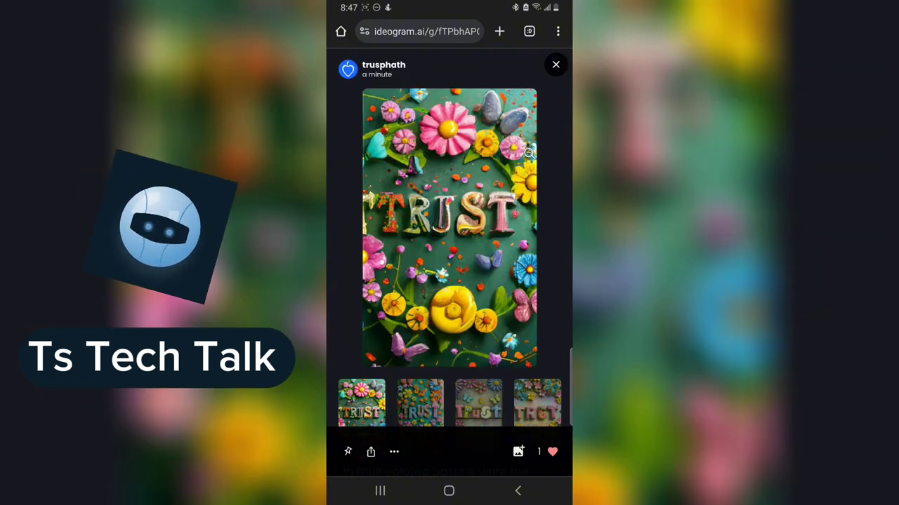
- Copy the full prompt text of the TRUST image, from "In multicolored pastels" to "conceptual art"
scroll(519, 220, down, 5)
scroll(505, 279, up, 5)
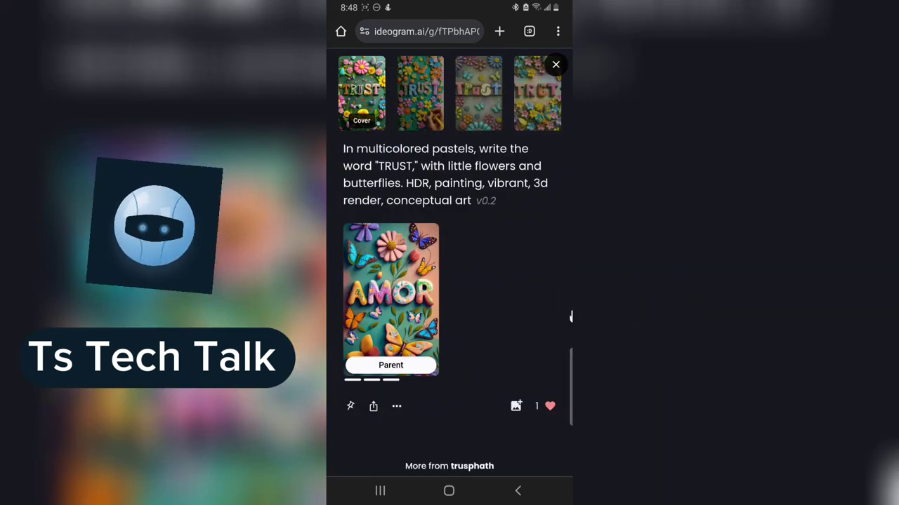
double_click(457, 183)
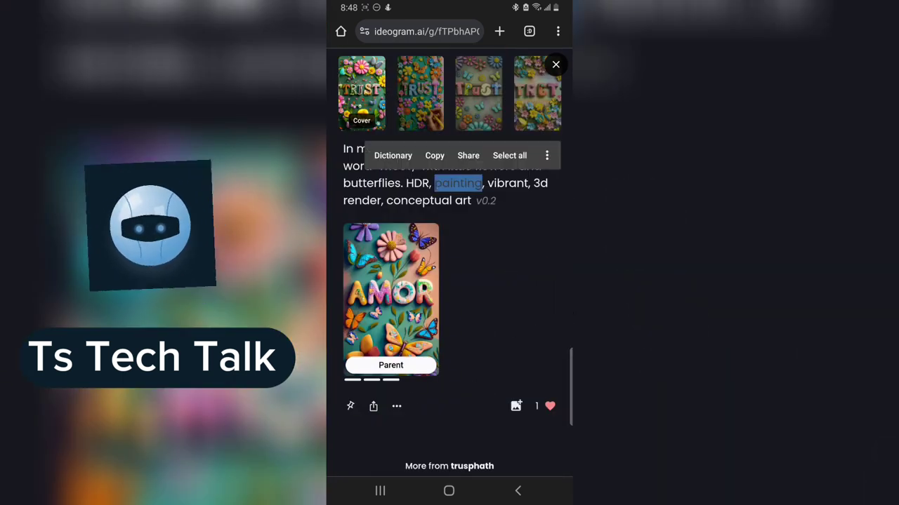
mouse_move(483, 196)
mouse_down()
mouse_move(426, 200)
mouse_move(345, 171)
mouse_move(356, 155)
mouse_move(343, 156)
mouse_up()
click(409, 120)
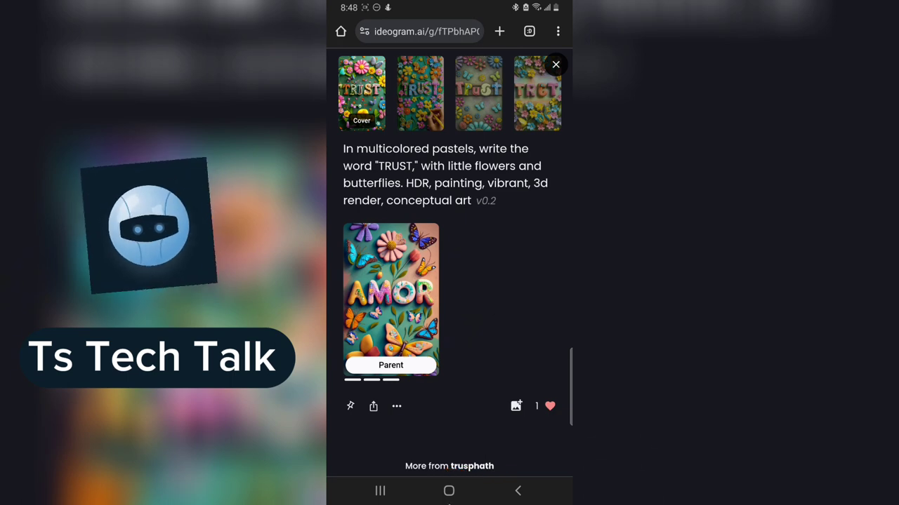
- Switch to the Brave browser showing the Ideogram login page
click(458, 490)
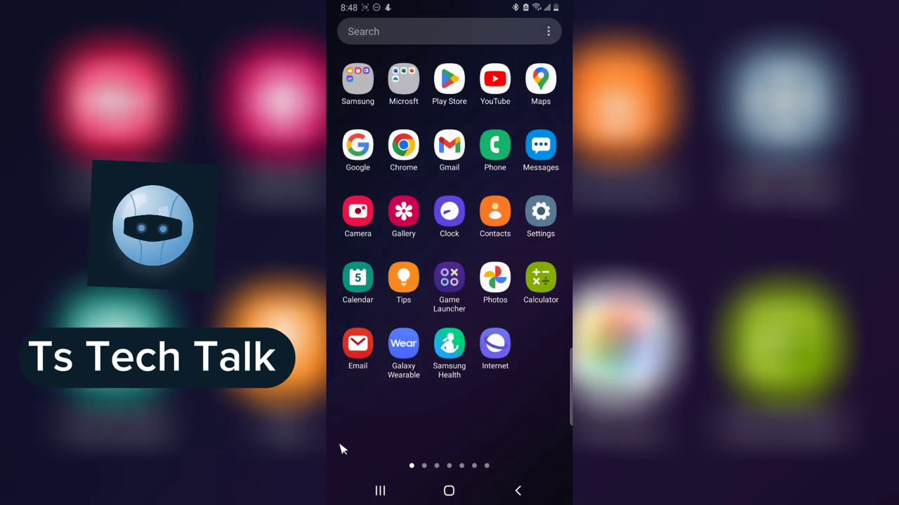
drag(674, 404, 426, 367)
drag(561, 246, 514, 240)
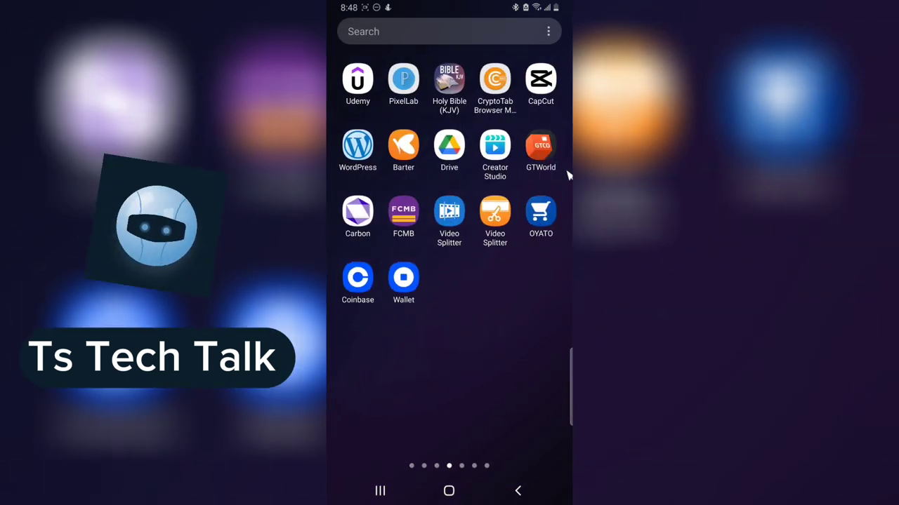
drag(568, 175, 328, 219)
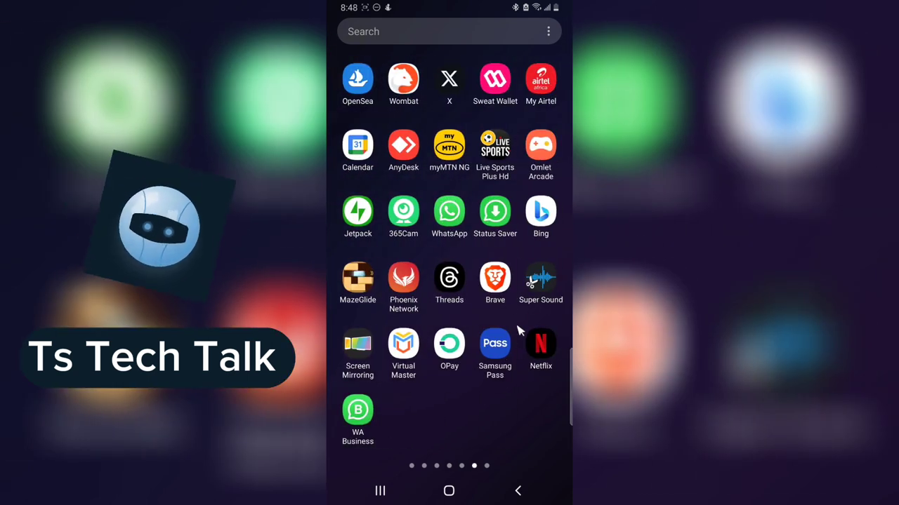
click(494, 277)
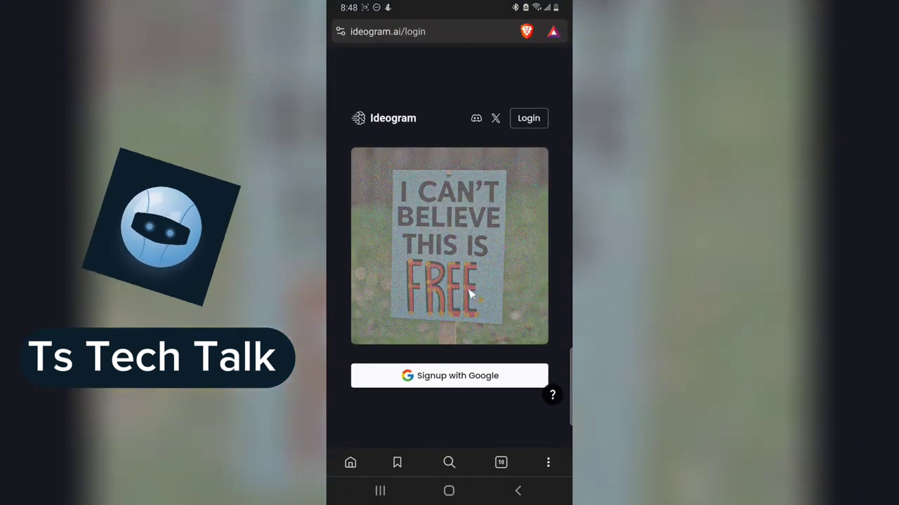
- Sign up to Ideogram with Google and agree to the Terms of Service and Privacy Policy
click(469, 382)
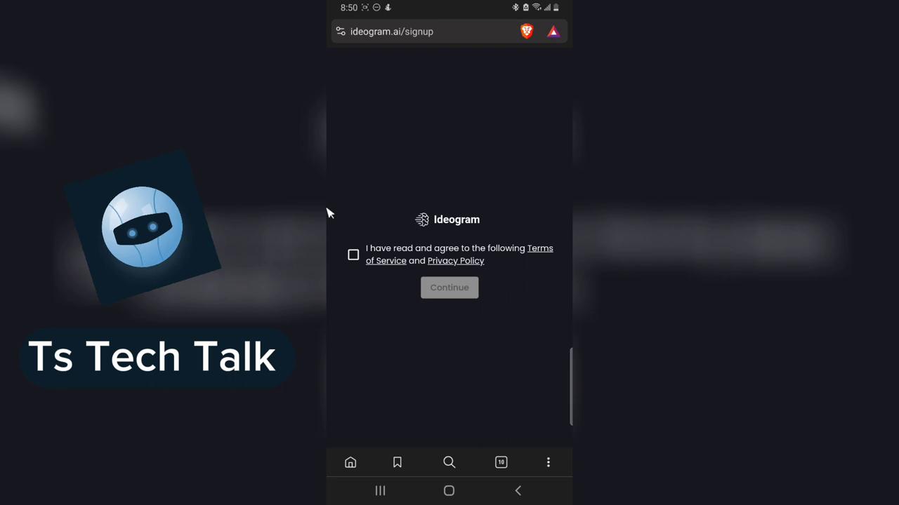
click(354, 255)
click(480, 301)
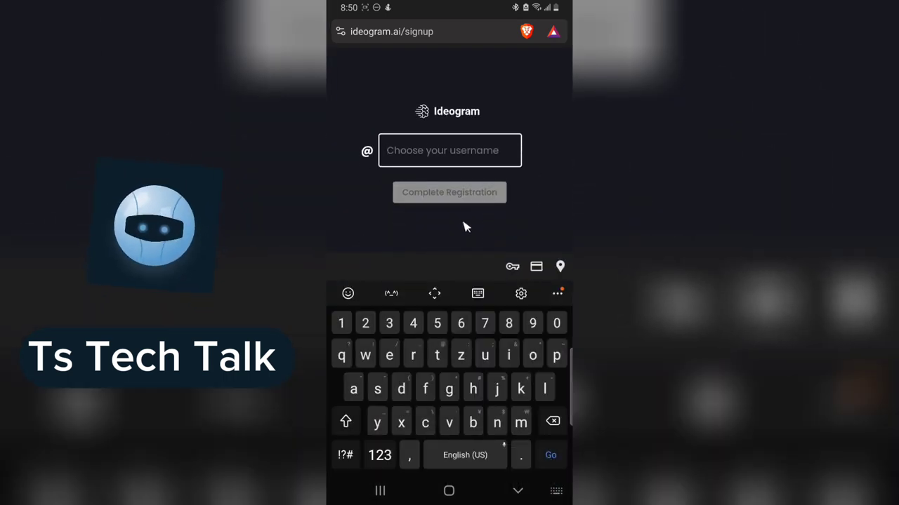
- Enter the chosen username for the new Ideogram account
text(stan)
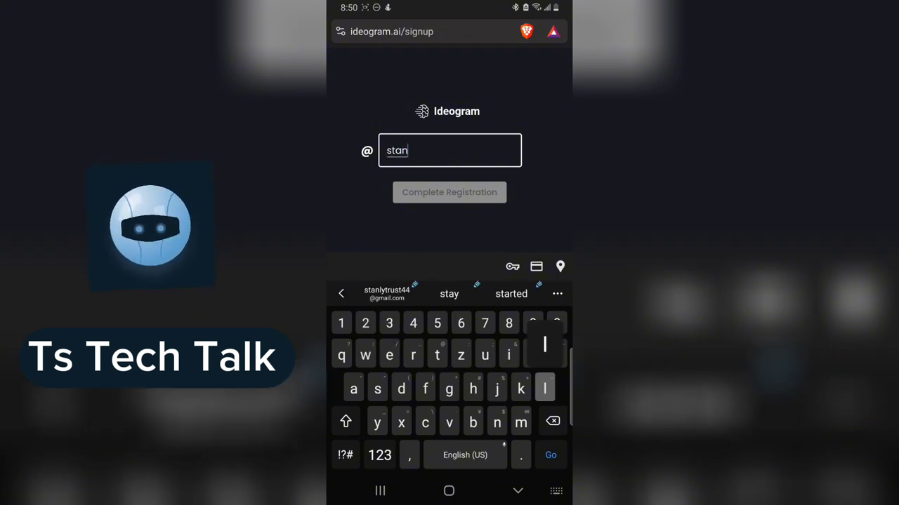
text(ly)
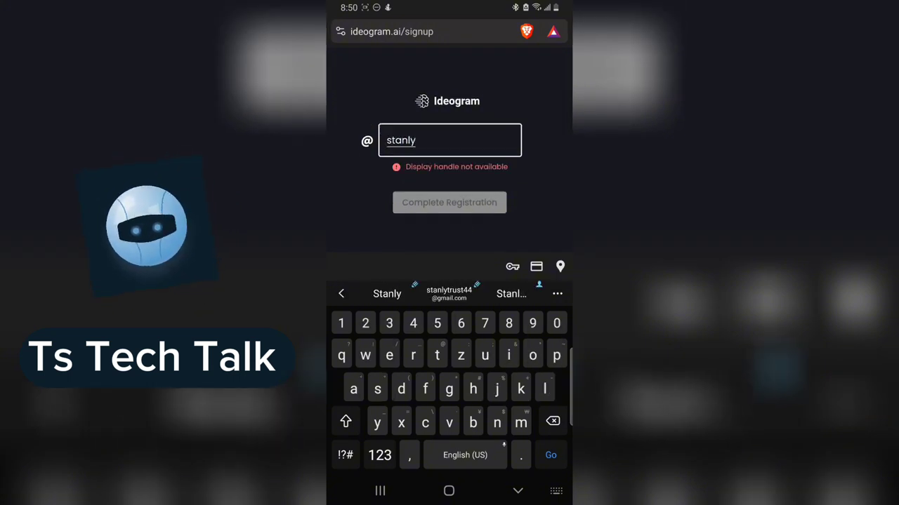
text(trust)
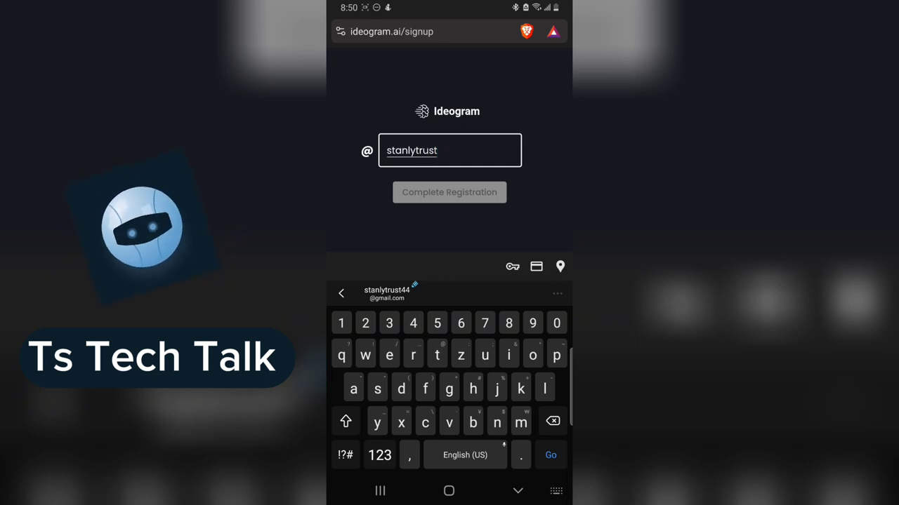
key(Return)
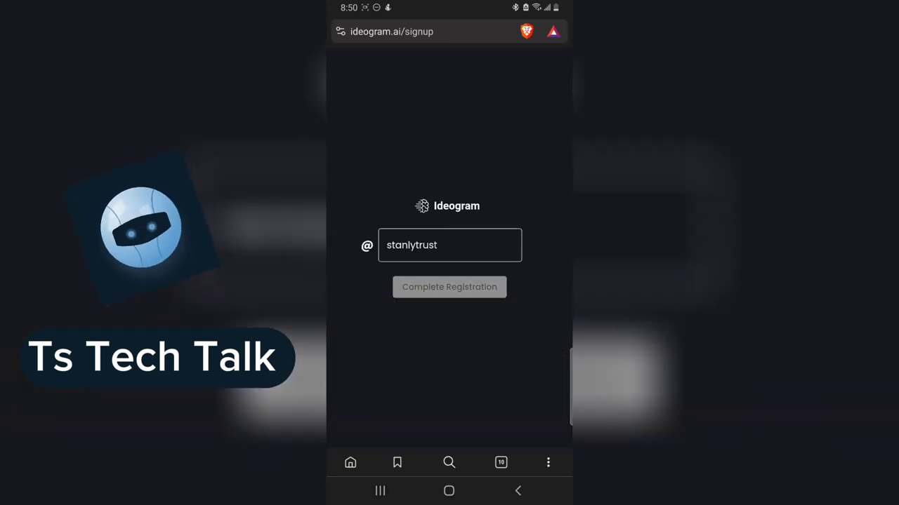
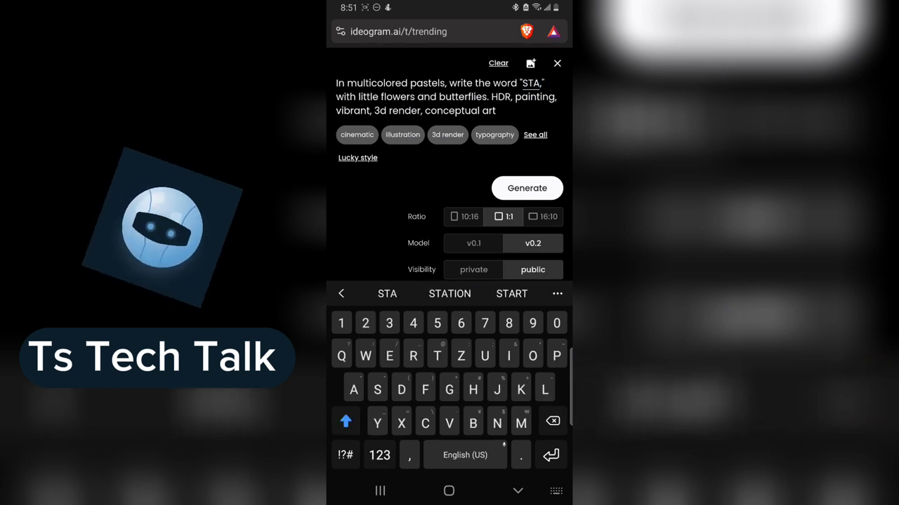
- Complete the first name as the quoted word in the pasted pastel-flowers prompt and generate the images with model v0.2
text(NLY)
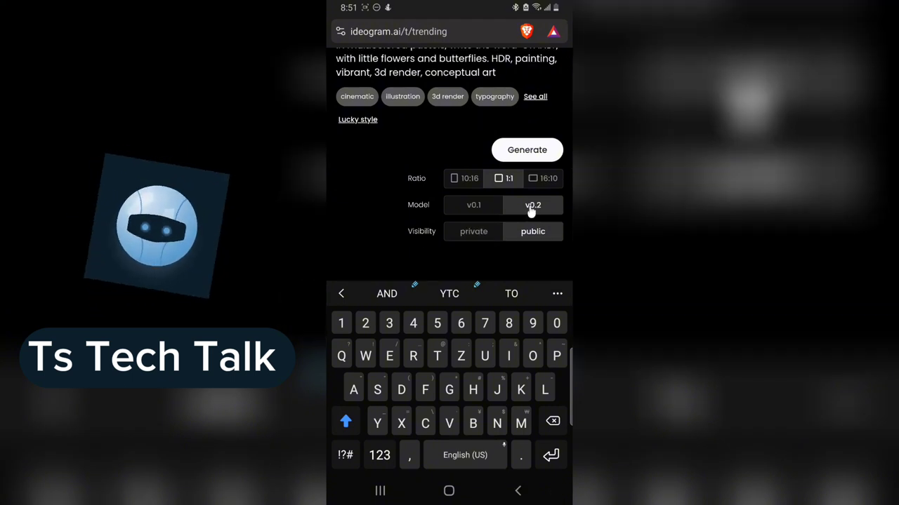
click(534, 213)
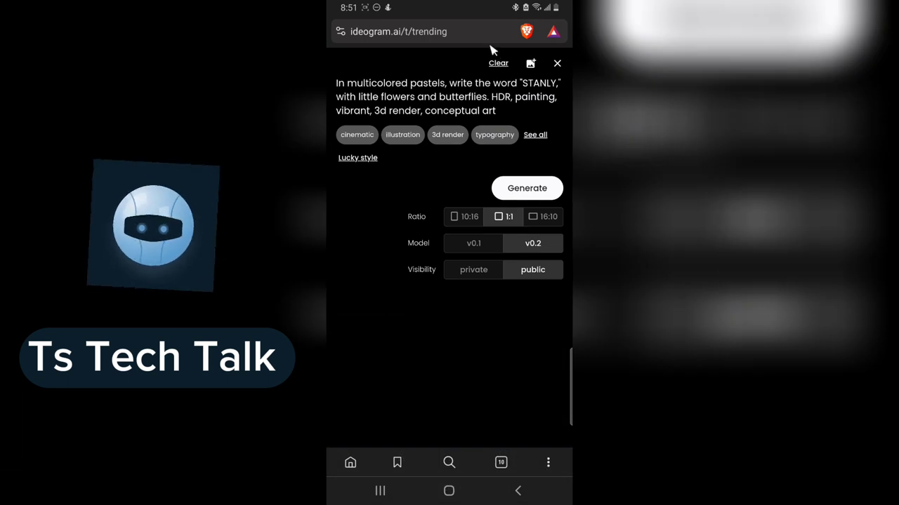
mouse_move(558, 169)
mouse_down()
mouse_move(495, 167)
mouse_move(486, 211)
mouse_move(567, 179)
mouse_up()
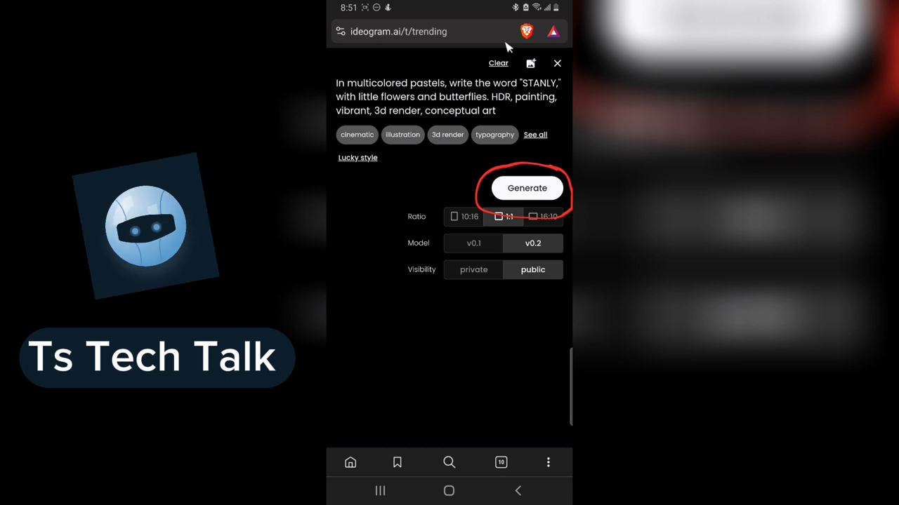
click(542, 188)
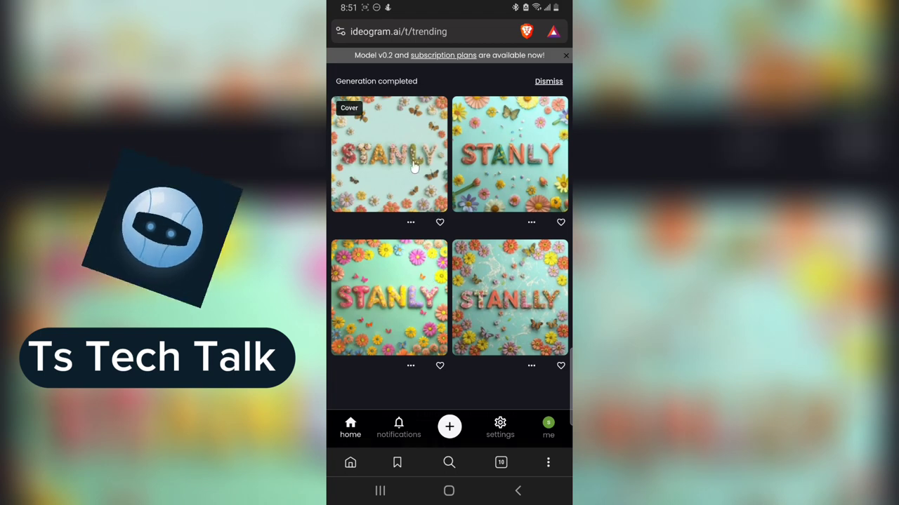
- Examine the newly generated pastel-flowers images at full size, compare the cover with its variants, and return to the results
click(463, 149)
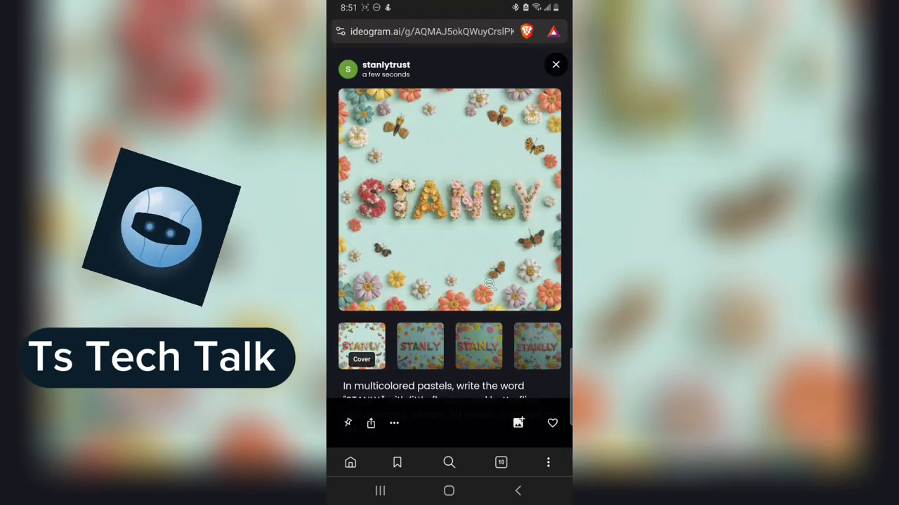
click(411, 346)
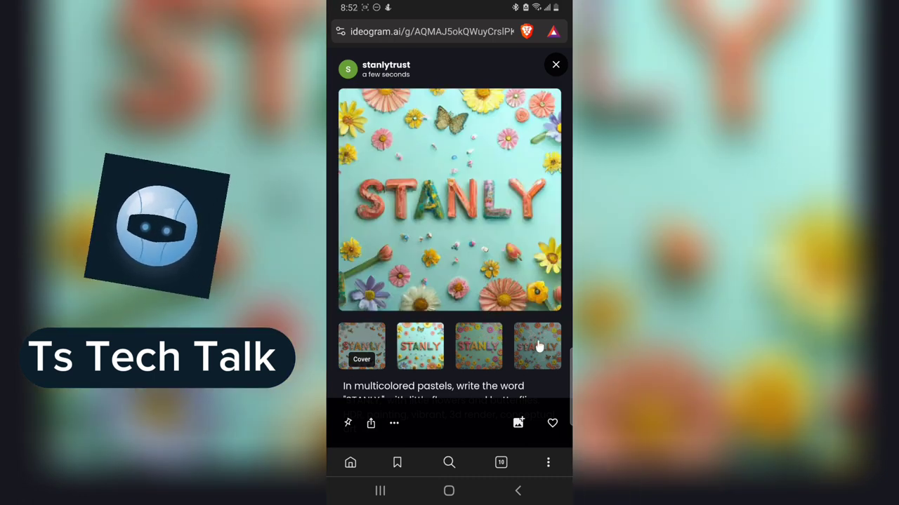
click(492, 360)
click(428, 351)
click(337, 341)
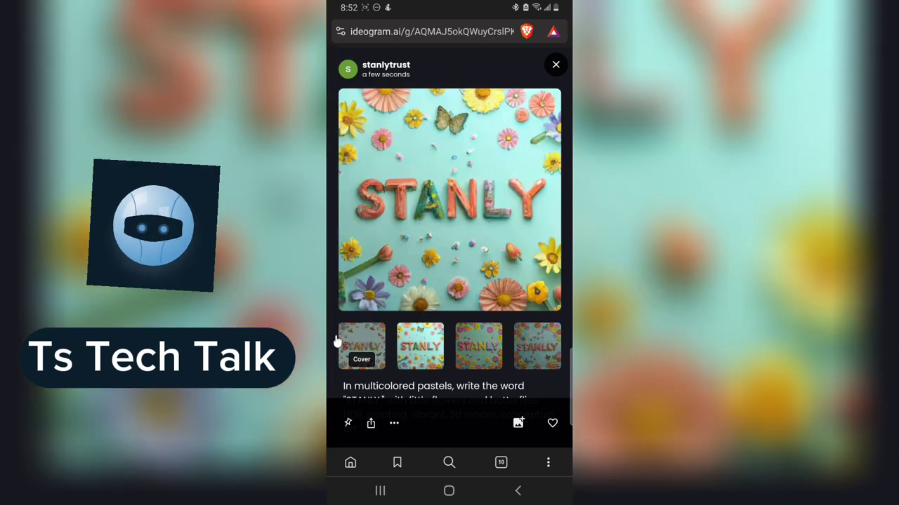
click(362, 347)
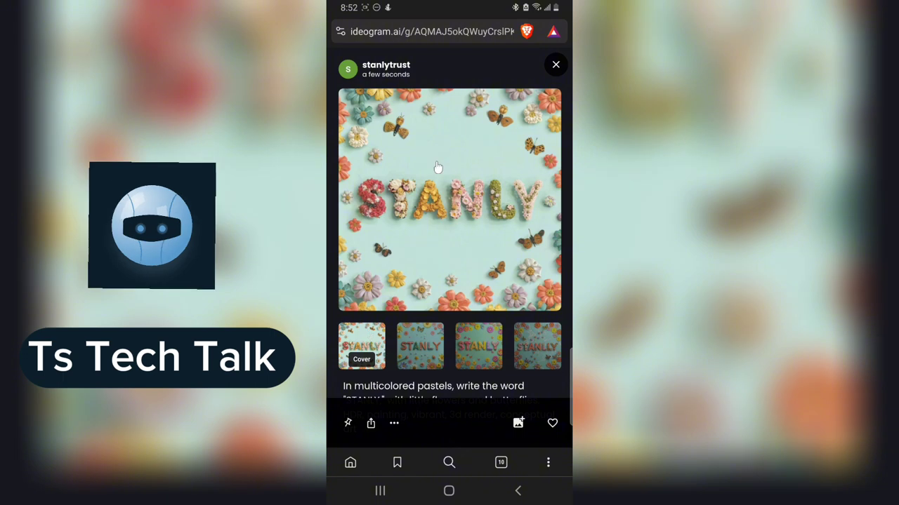
click(556, 65)
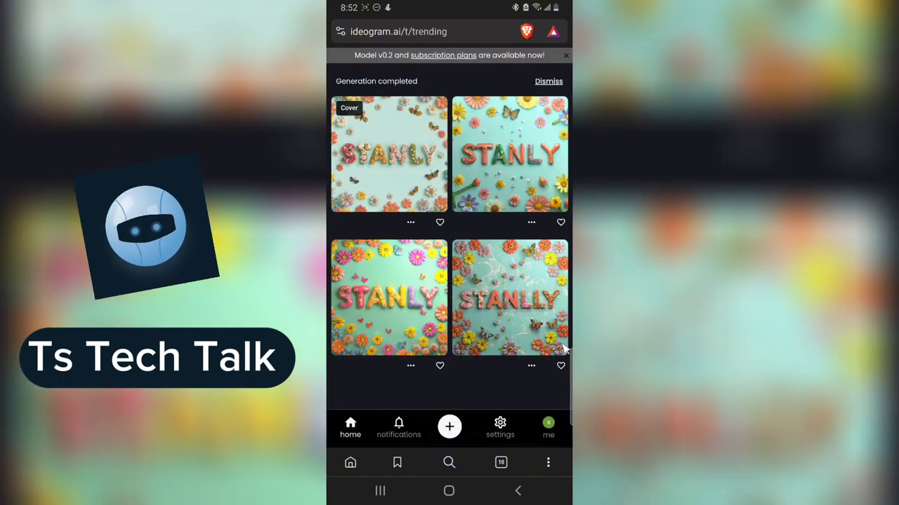
- View the new account's profile with its generated images, and reopen the prompt editor holding the previous pastel-flowers prompt
click(548, 425)
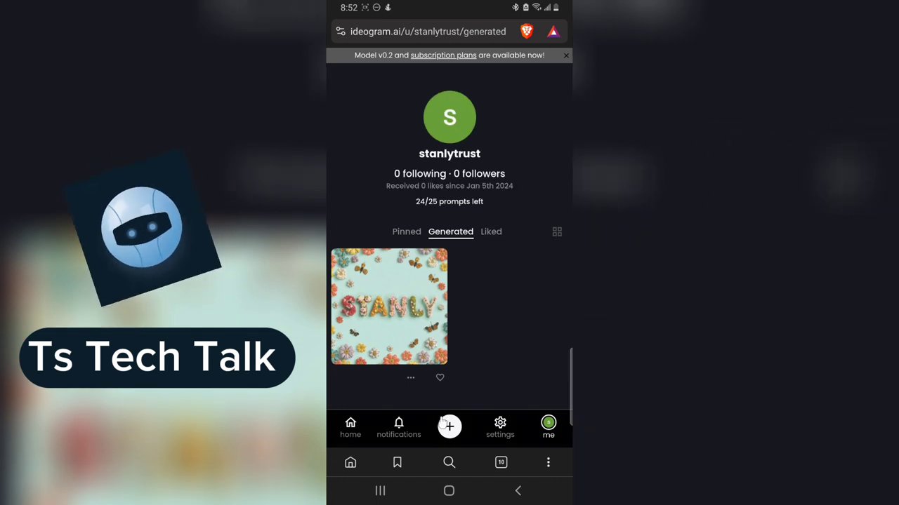
click(445, 424)
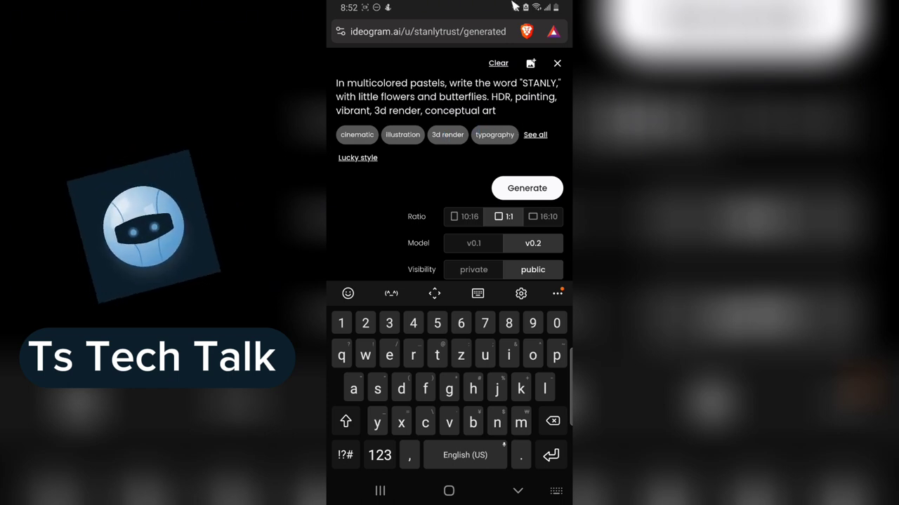
mouse_move(530, 124)
mouse_down()
mouse_move(354, 126)
mouse_move(336, 141)
mouse_move(468, 158)
mouse_move(527, 124)
mouse_up()
- Switch to the Chrome browser with the first Ideogram account and review the TRUST image, its prompt, parent image and related creations
click(380, 491)
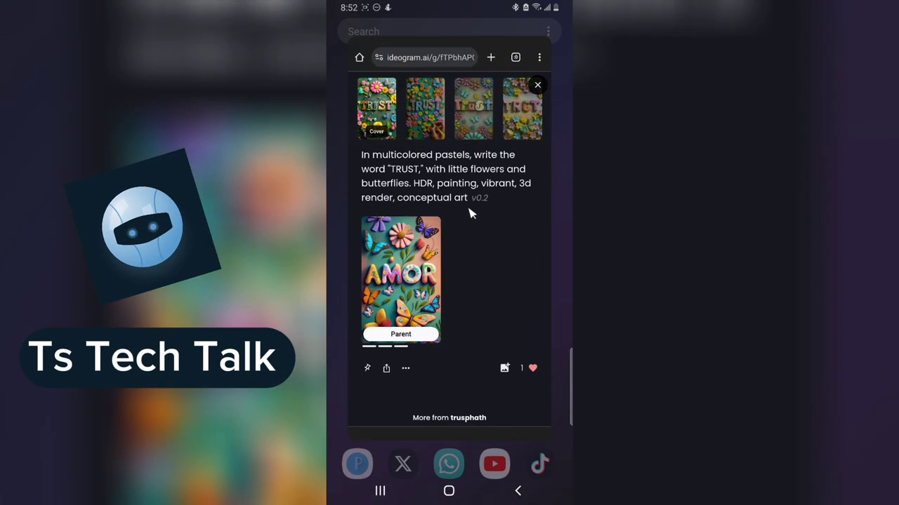
click(468, 213)
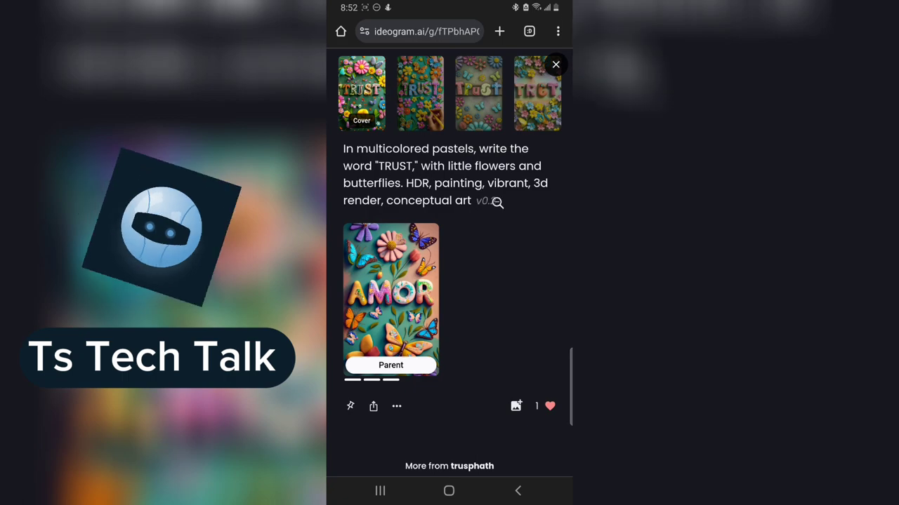
scroll(495, 246, down, 3)
scroll(493, 266, up, 8)
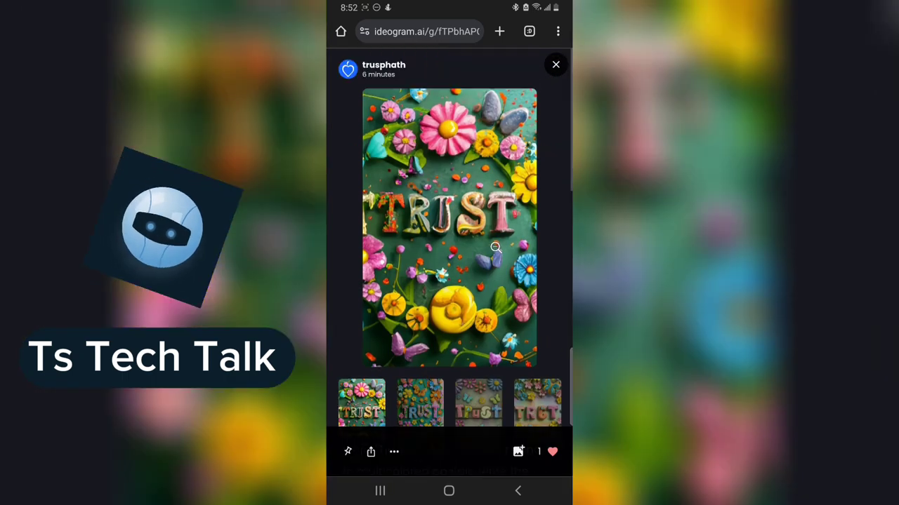
scroll(495, 247, down, 8)
scroll(488, 237, up, 3)
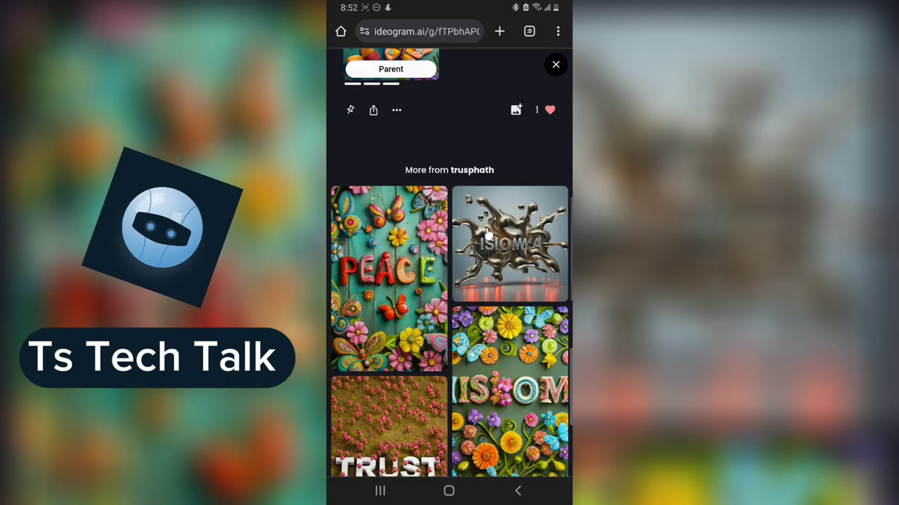
scroll(488, 238, up, 8)
scroll(488, 237, up, 3)
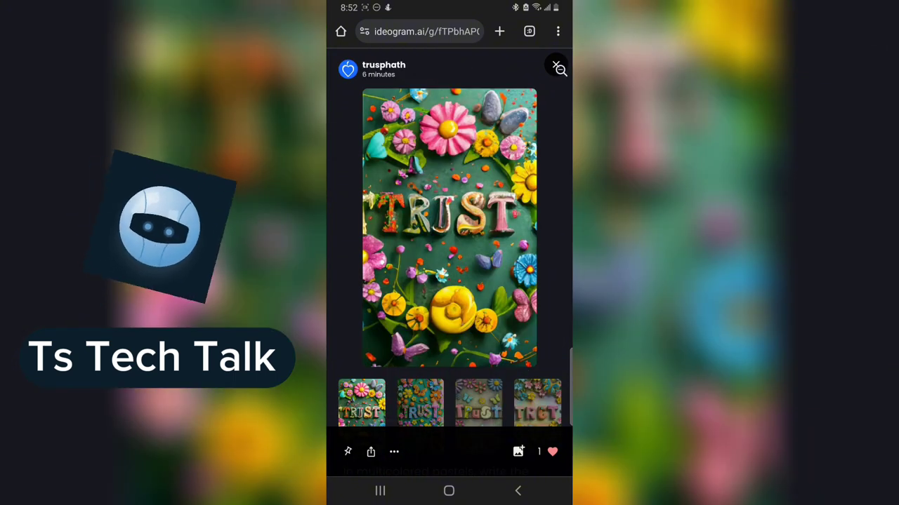
- Close the TRUST image and browse the liked images on the first account's profile
click(557, 66)
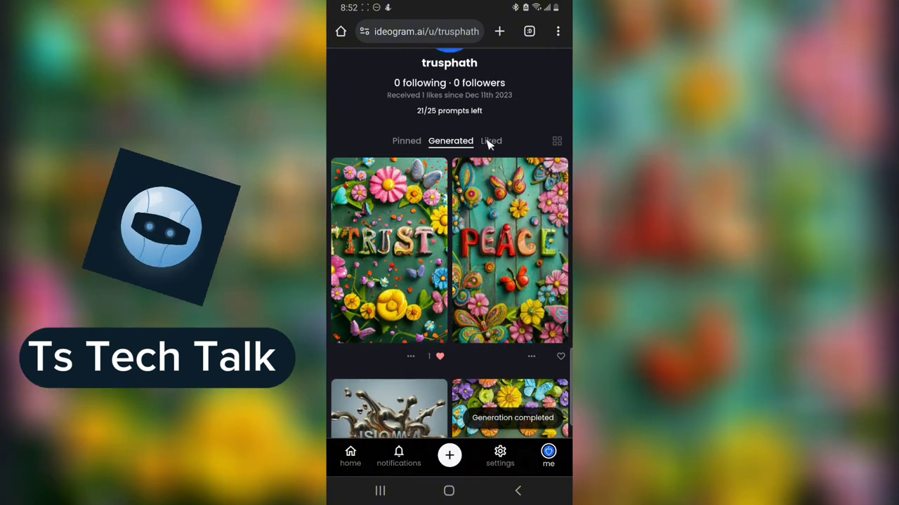
click(492, 146)
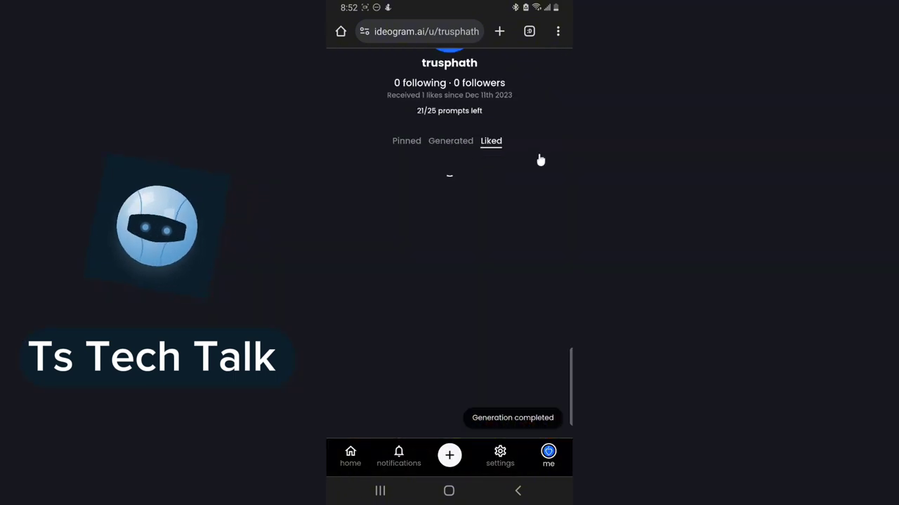
scroll(430, 252, down, 10)
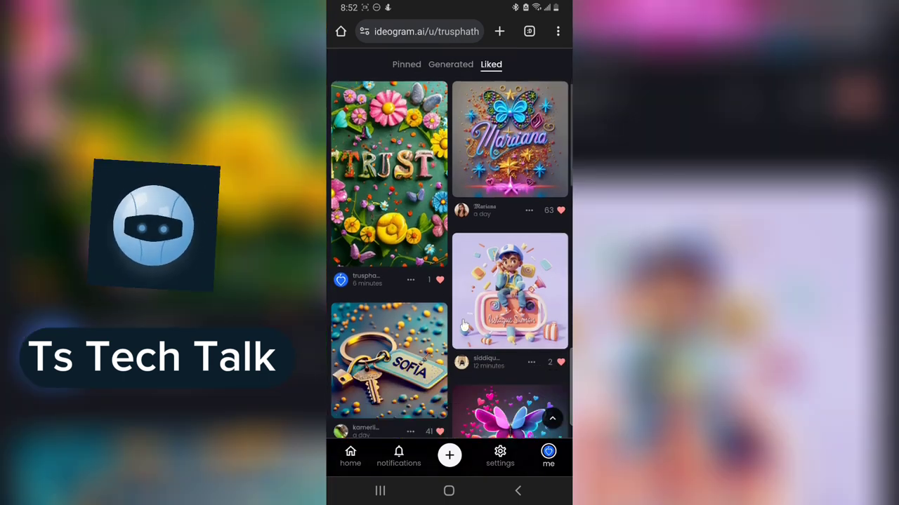